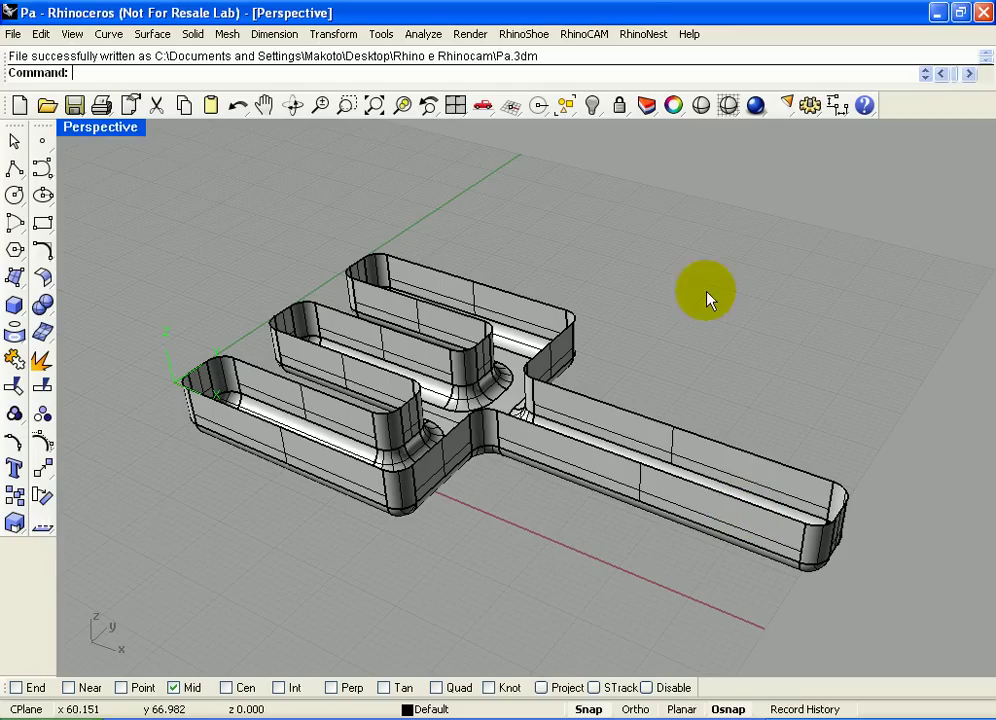
Step: Show the RhinoCAM Browser, collapse its Surfaces/Meshes node, and zoom out the Perspective view
click(584, 34)
mouse_move(605, 55)
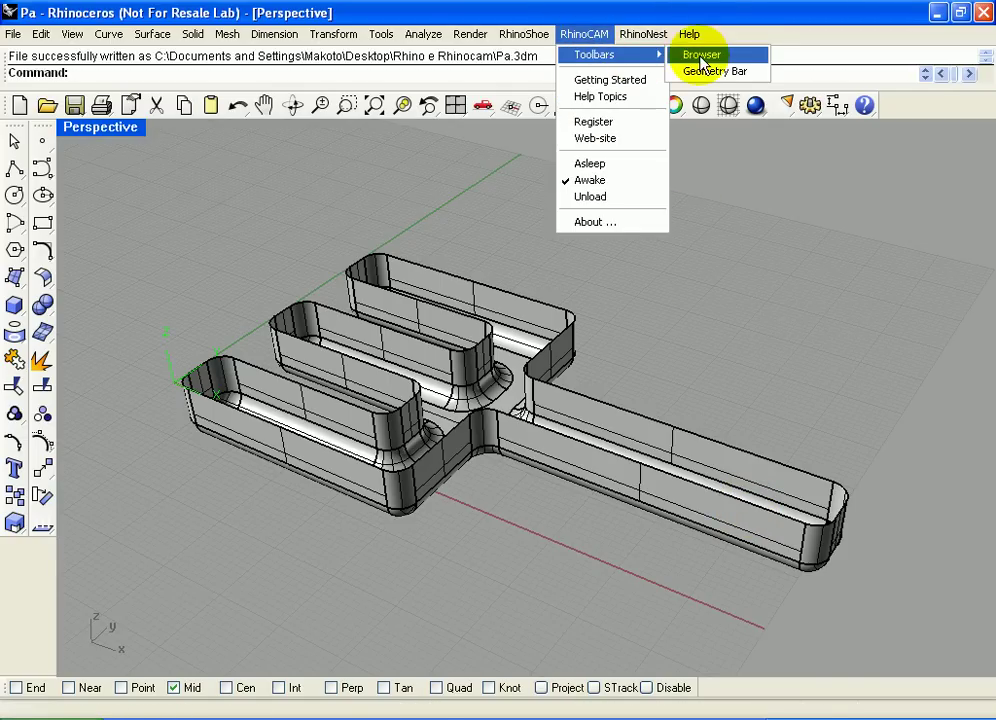
click(702, 56)
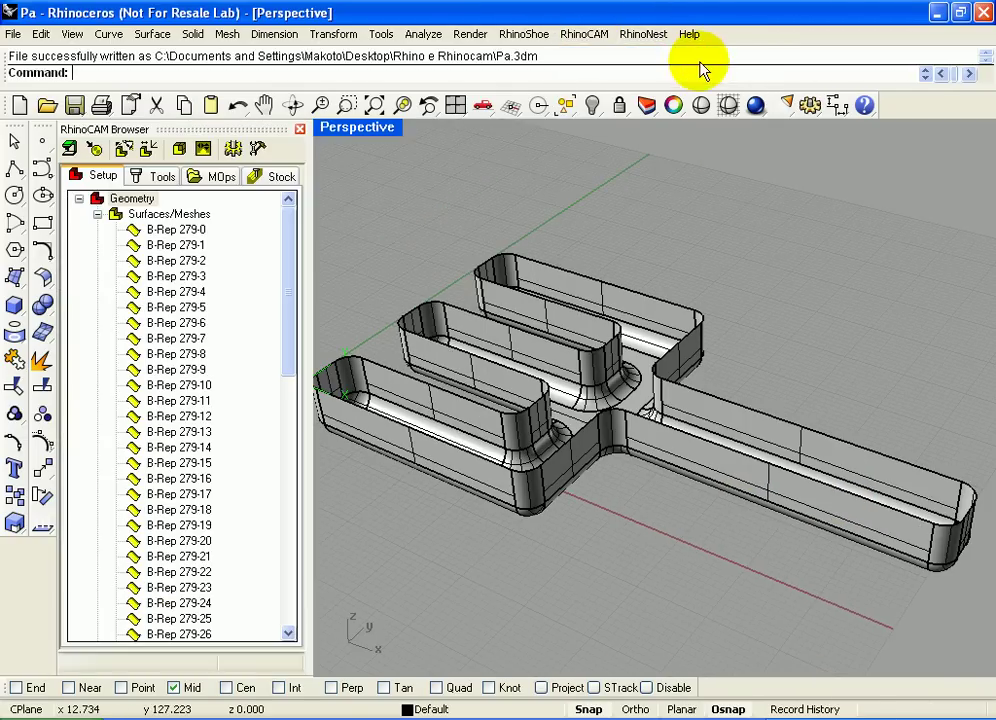
click(97, 214)
scroll(474, 233, down, 2)
scroll(480, 229, down, 1)
scroll(488, 270, down, 2)
scroll(480, 275, down, 1)
scroll(484, 300, down, 1)
scroll(484, 306, down, 1)
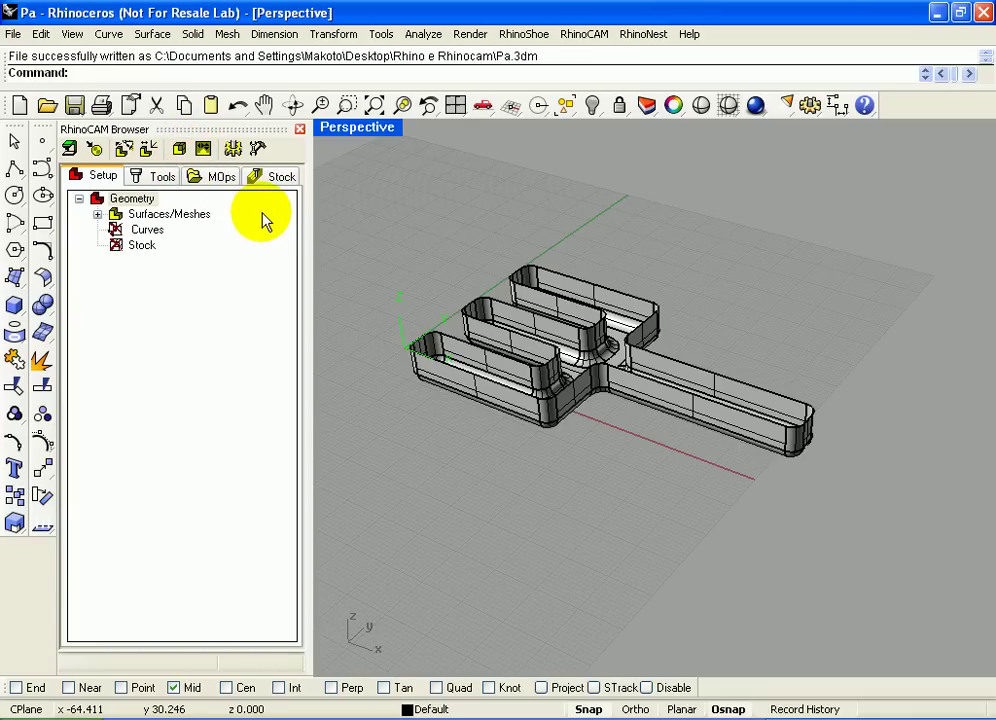
Step: Draw a rectangle from -20,-20 to 120,70 around the fork, then maximise Perspective again
double_click(370, 152)
scroll(413, 182, down, 2)
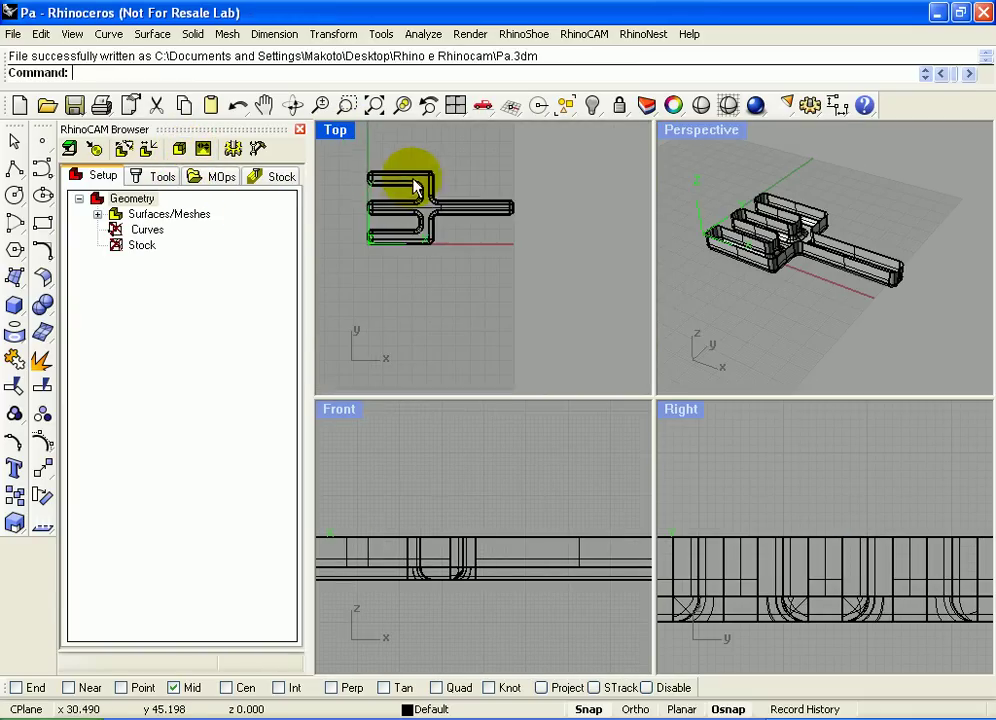
scroll(362, 171, up, 1)
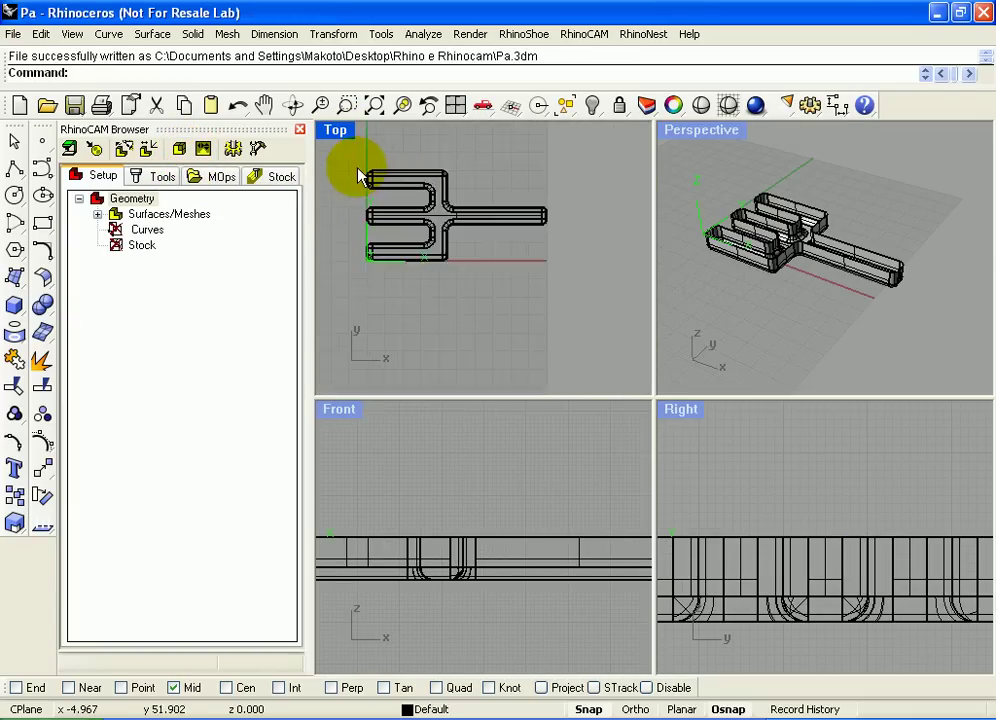
click(42, 222)
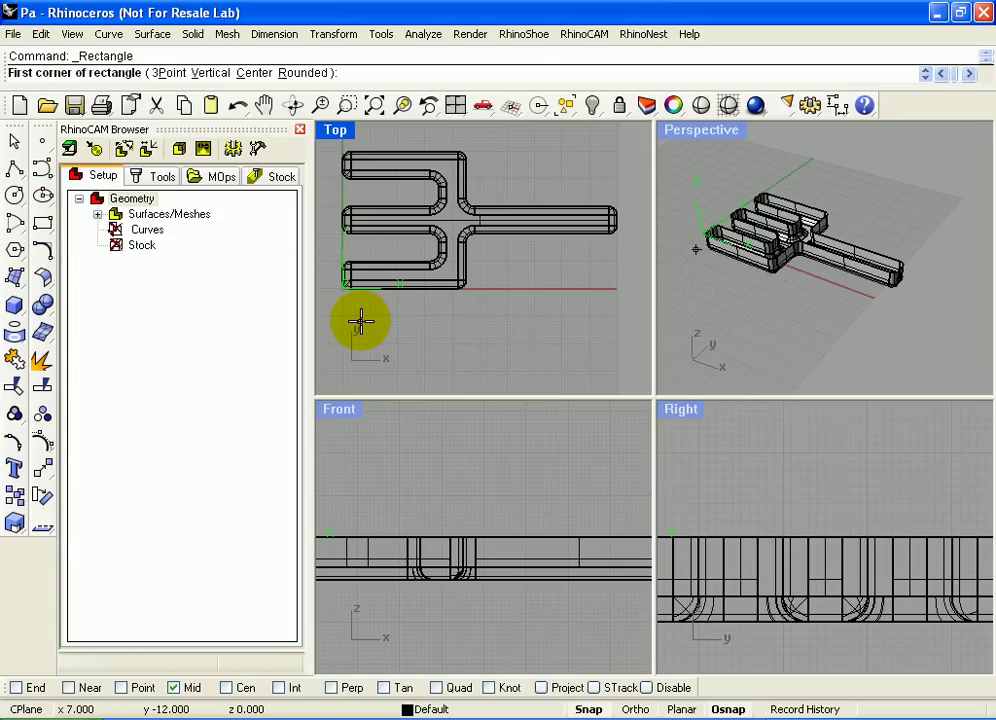
text(-20,-20)
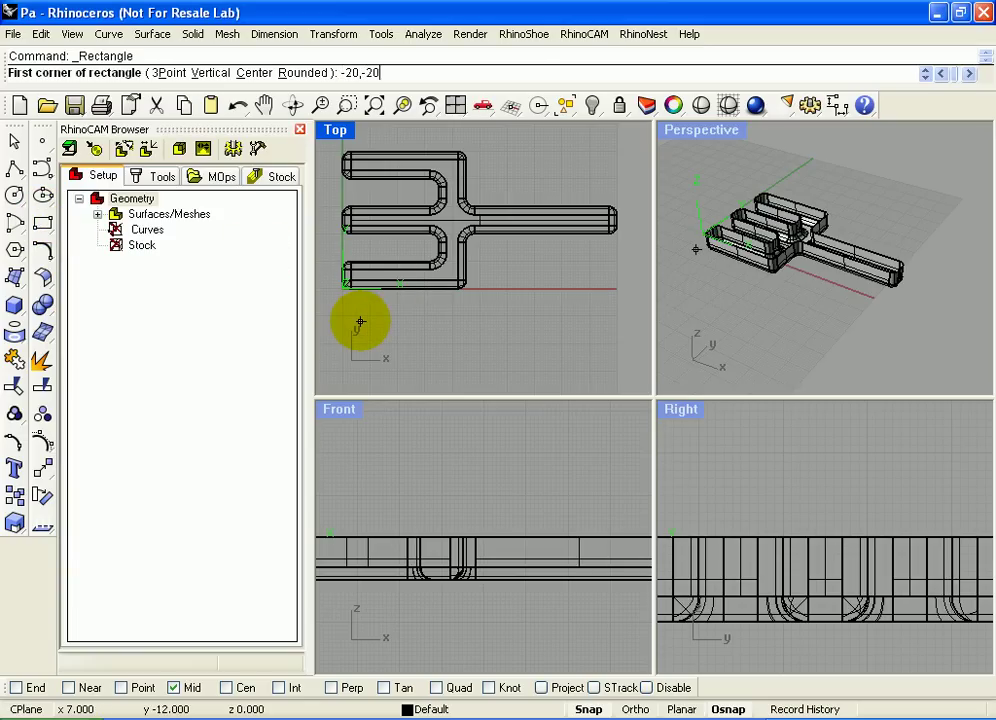
key(Return)
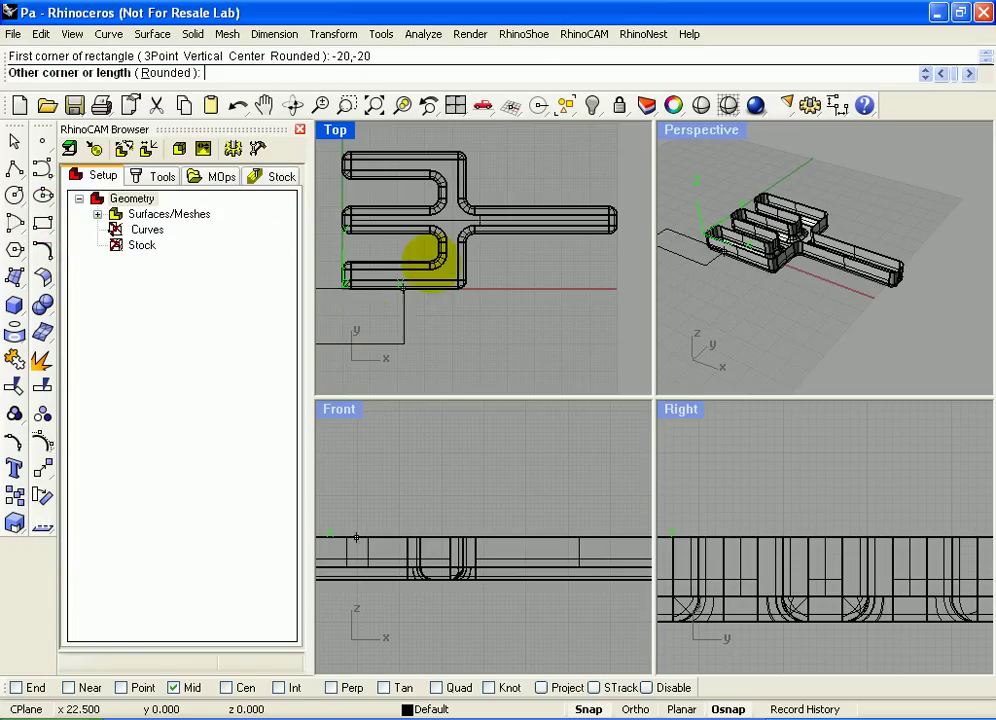
right_drag(618, 140, 641, 163)
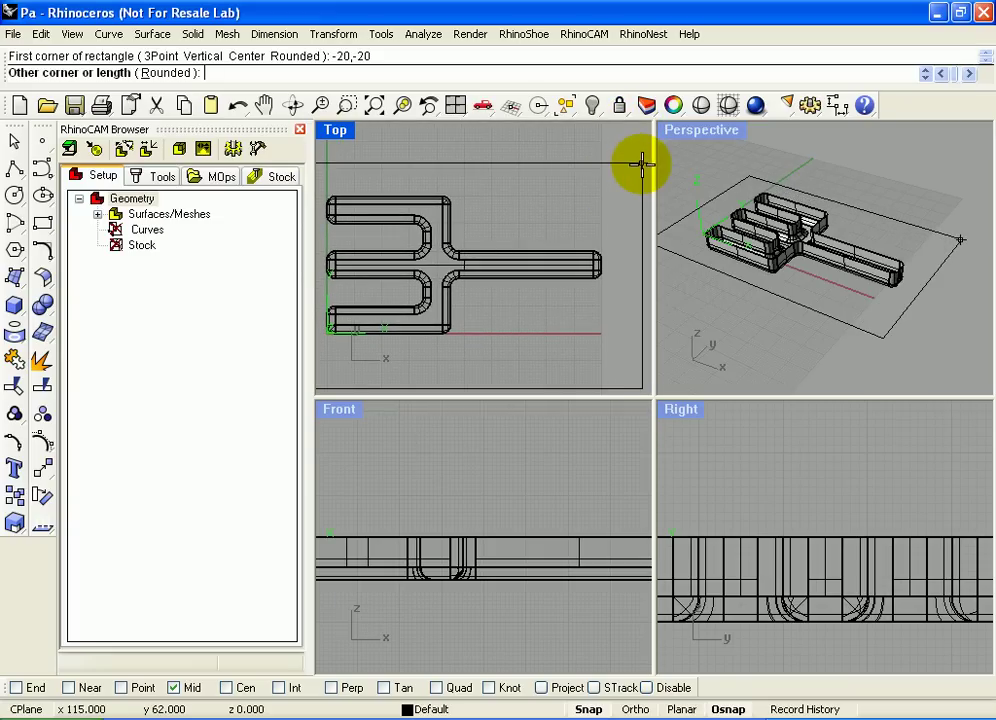
scroll(641, 163, down, 1)
scroll(638, 158, down, 2)
text(120,7)
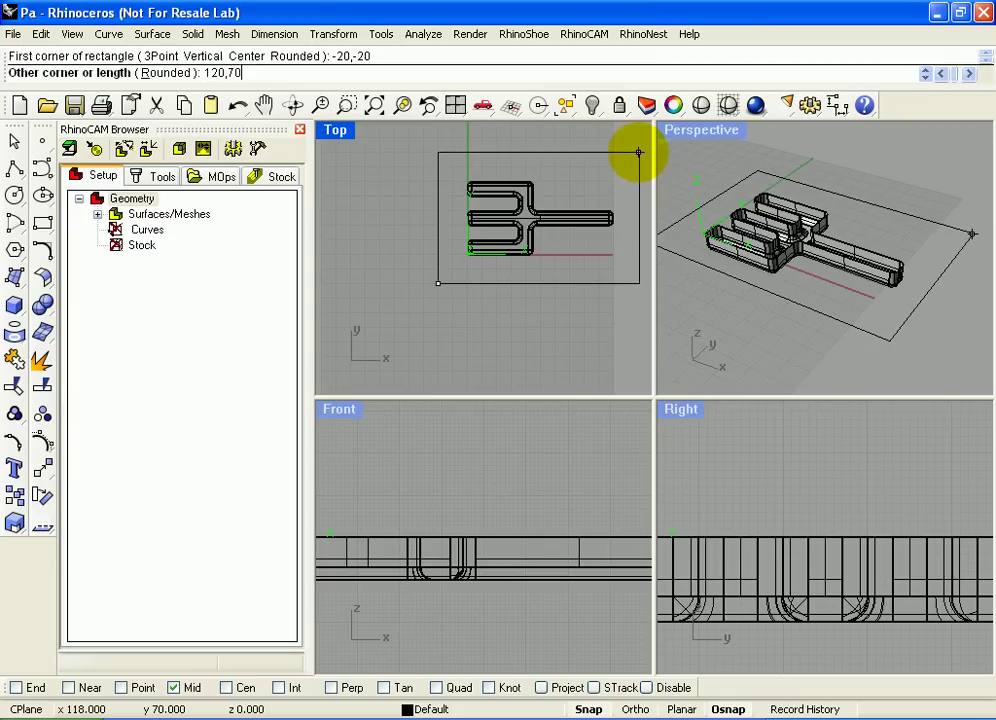
key(Return)
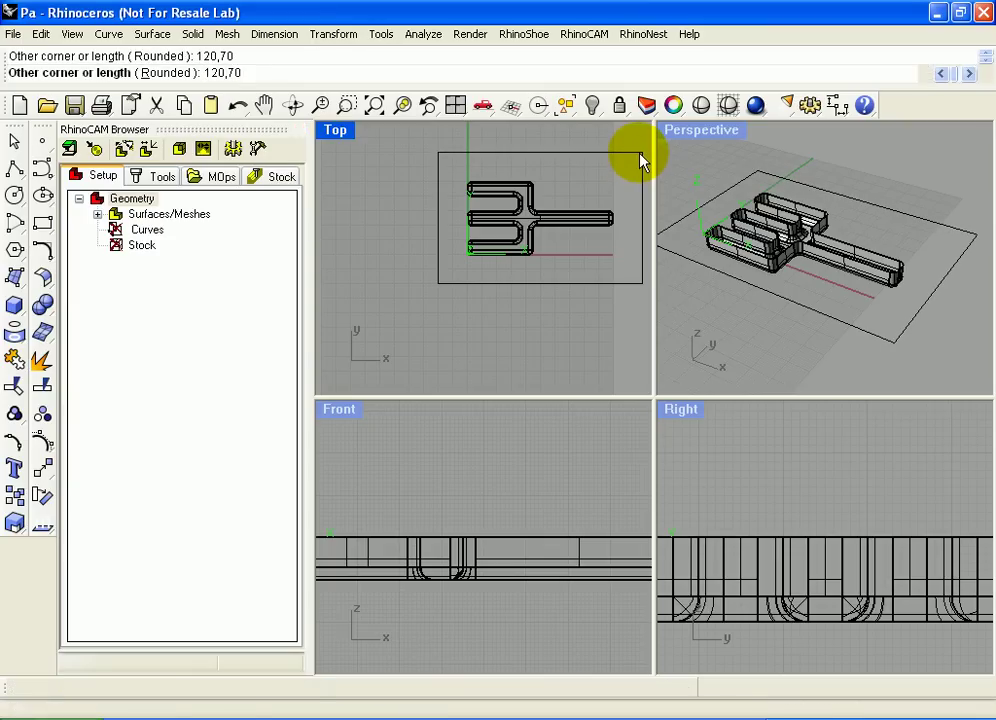
double_click(697, 132)
scroll(648, 259, down, 2)
scroll(638, 268, down, 1)
Step: Create Regions Stock from the boundary rectangle with High Z 0 and Low Z -10
click(513, 248)
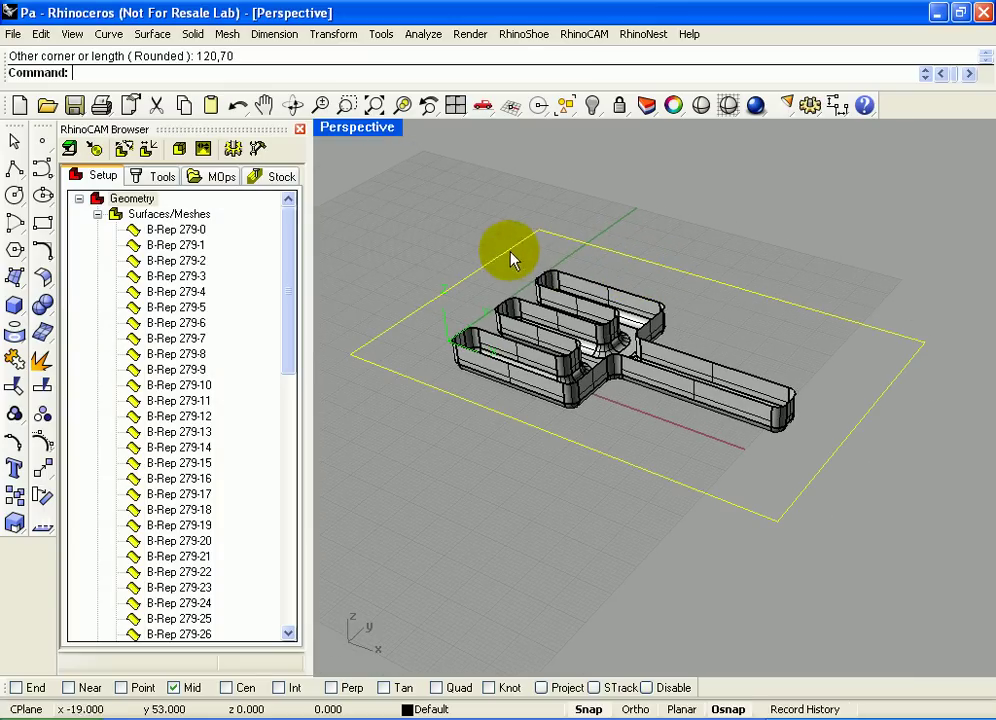
click(186, 150)
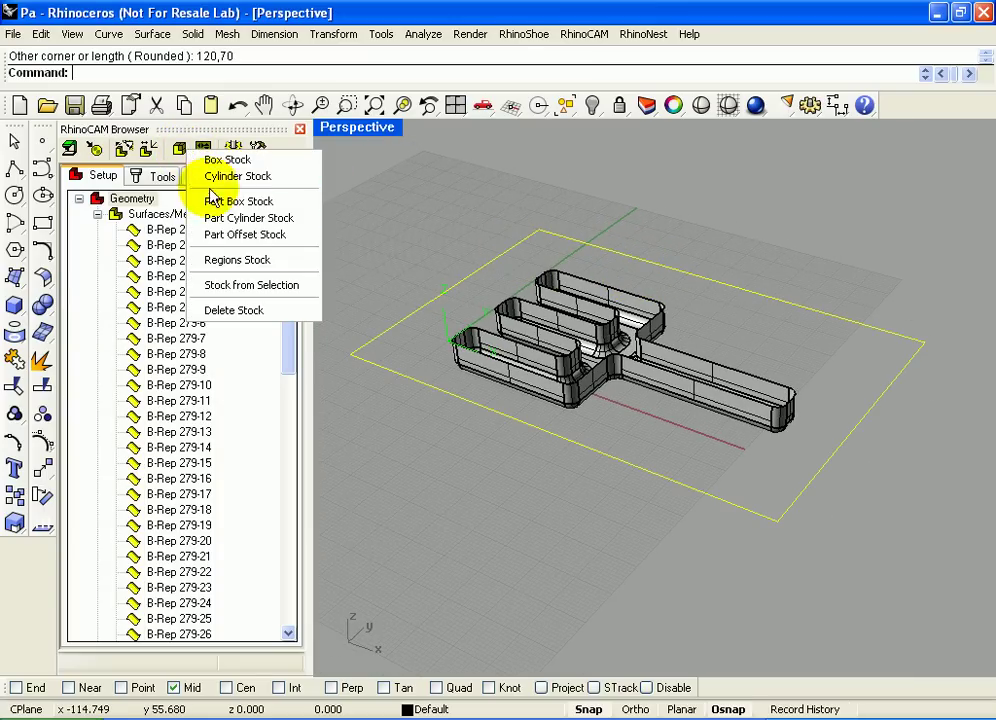
click(271, 262)
click(356, 465)
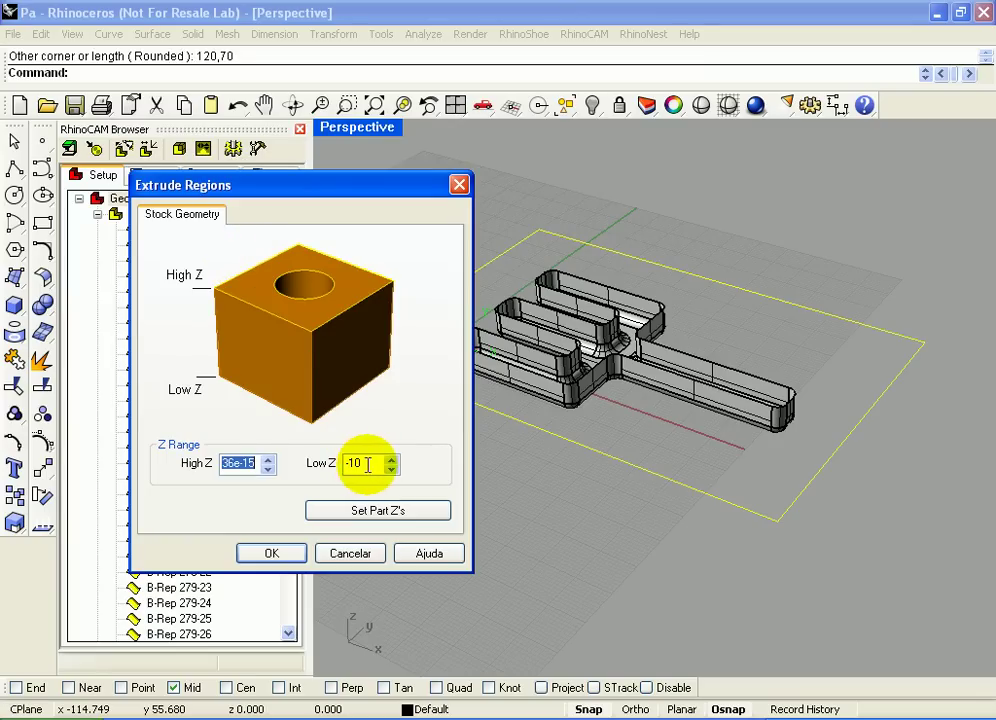
click(249, 461)
text(0)
drag(362, 462, 318, 460)
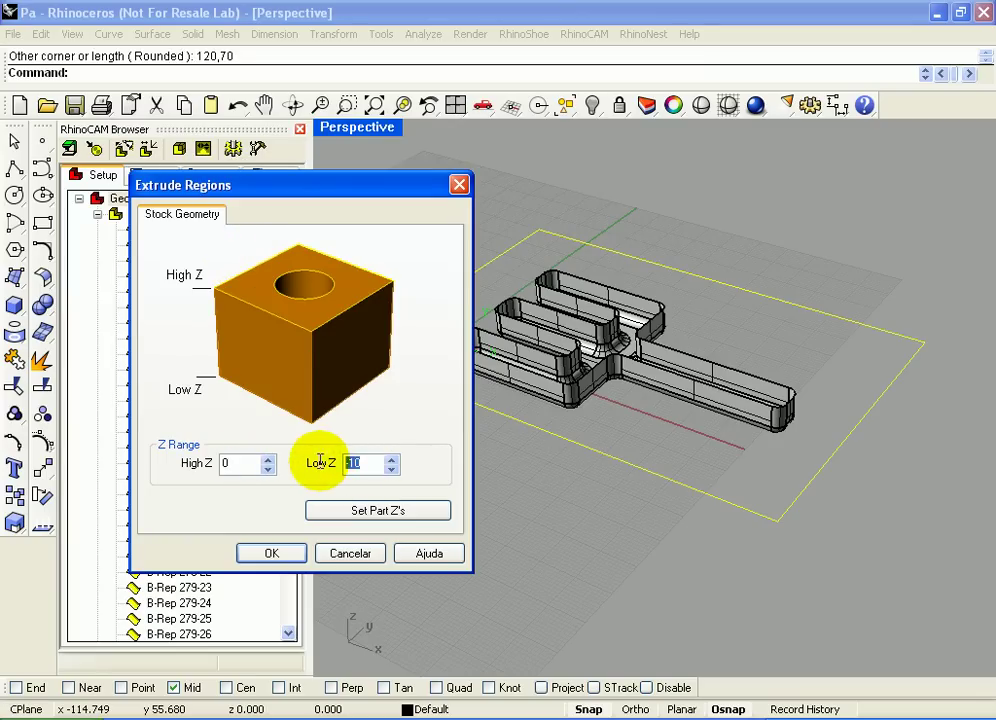
text(-20)
key(Return)
Step: Duplicate the border curve of the fork part's solids
click(400, 271)
click(464, 332)
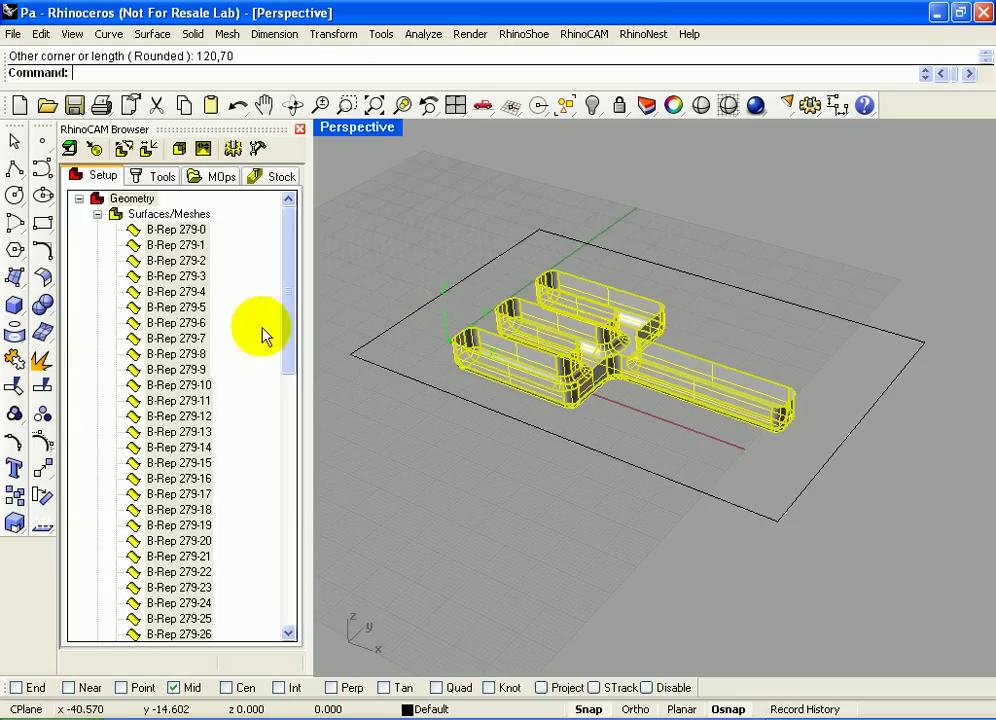
click(18, 351)
click(122, 351)
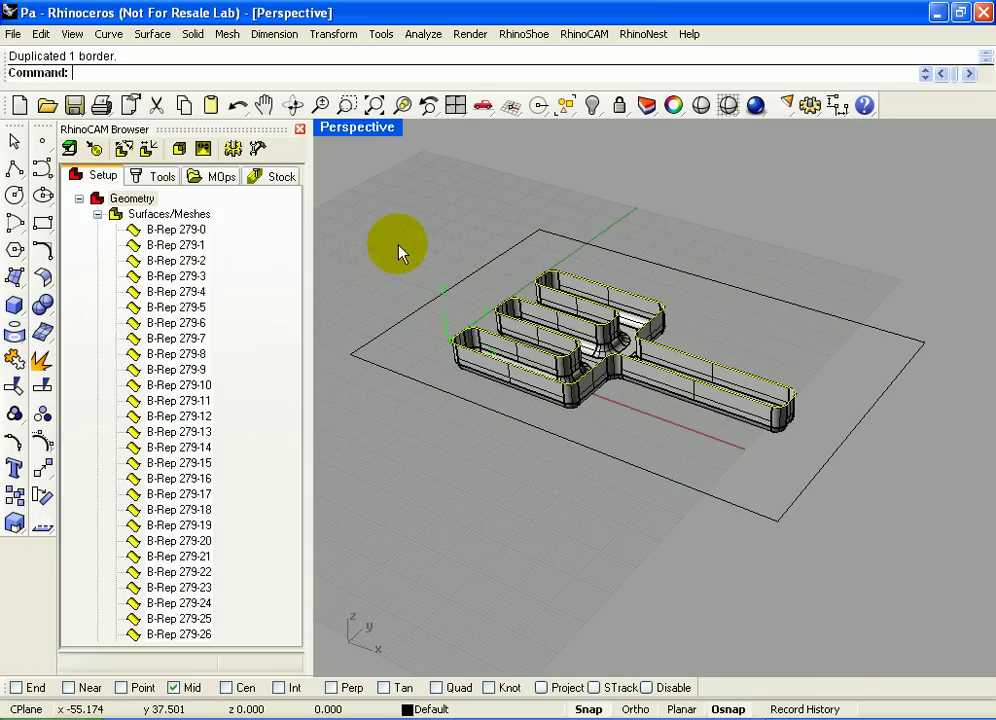
Step: Create a 5 mm flat end mill named 'topo reto 5' in the tool library
click(162, 180)
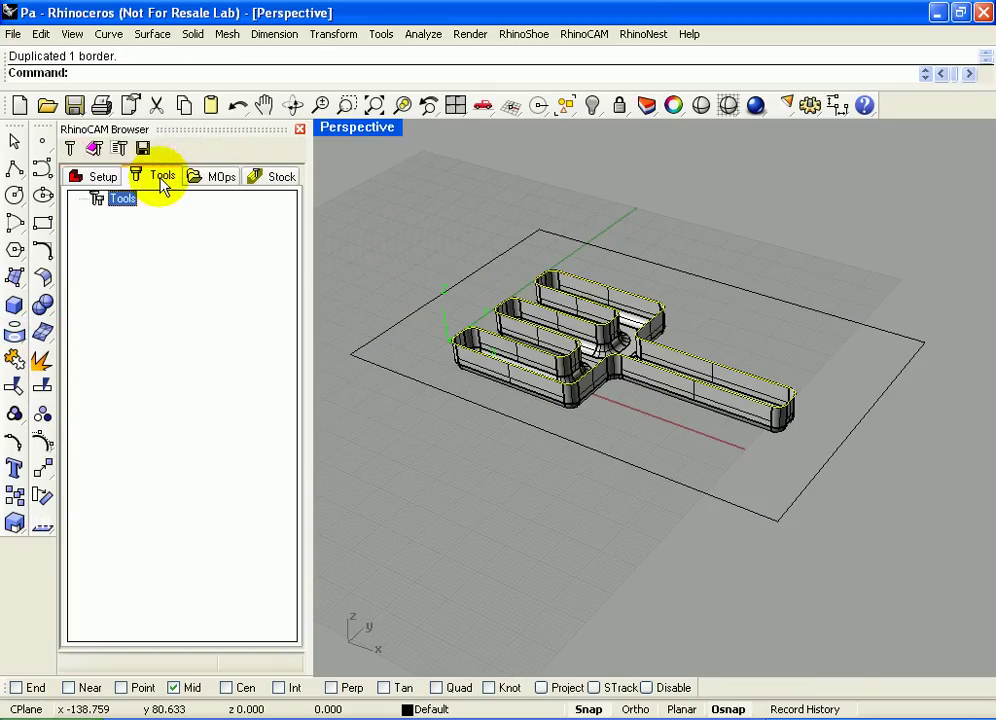
click(70, 148)
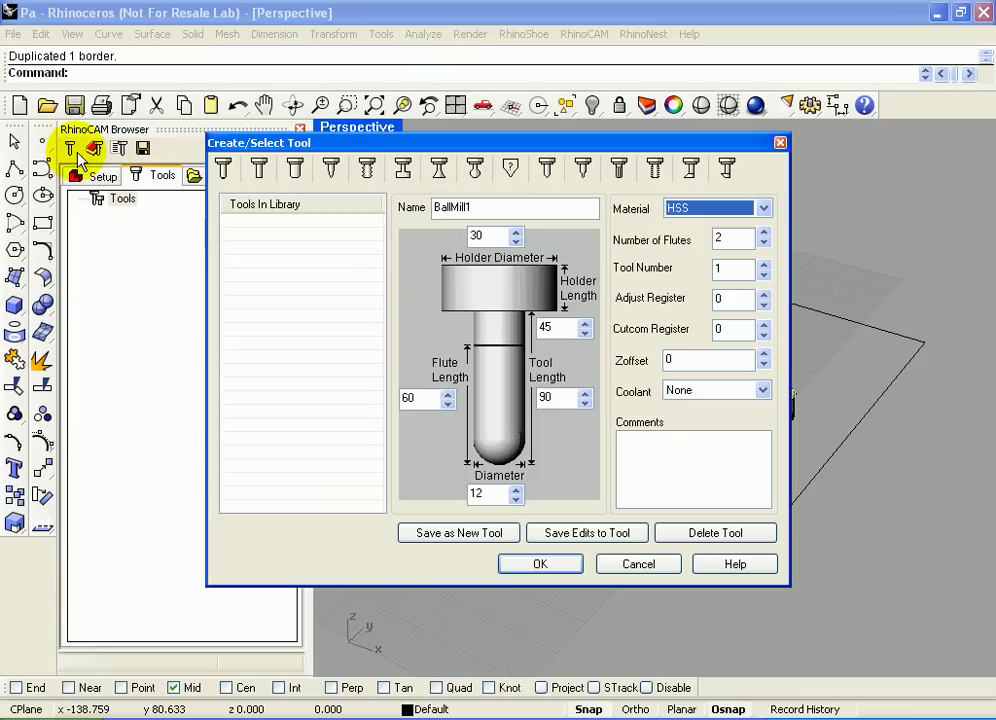
click(260, 168)
double_click(478, 493)
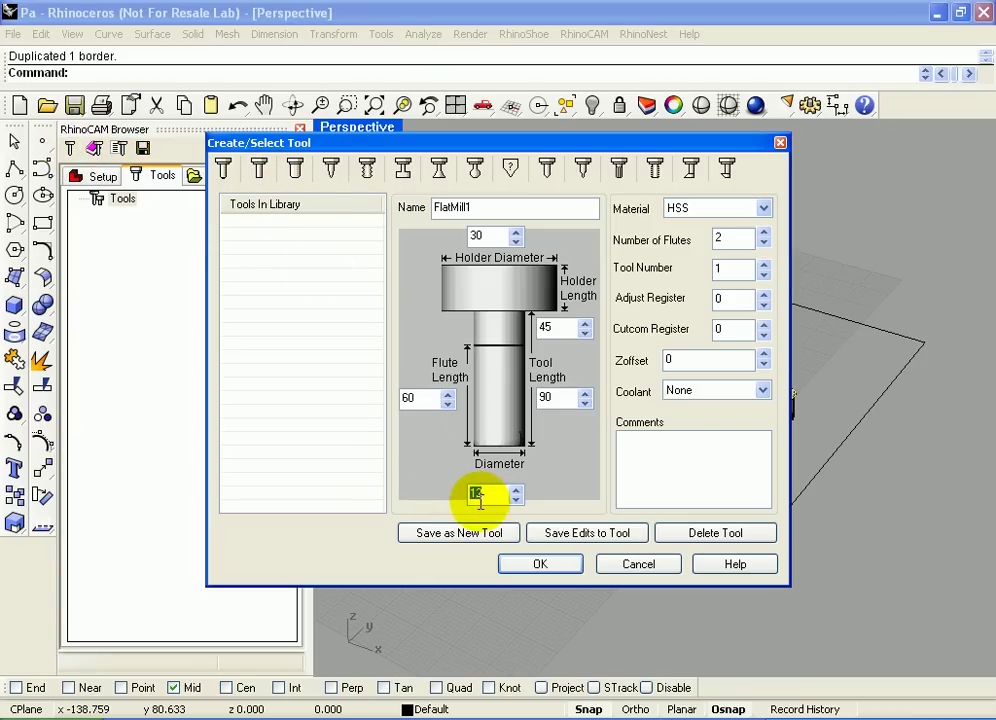
text(5)
click(487, 533)
text(topo reto)
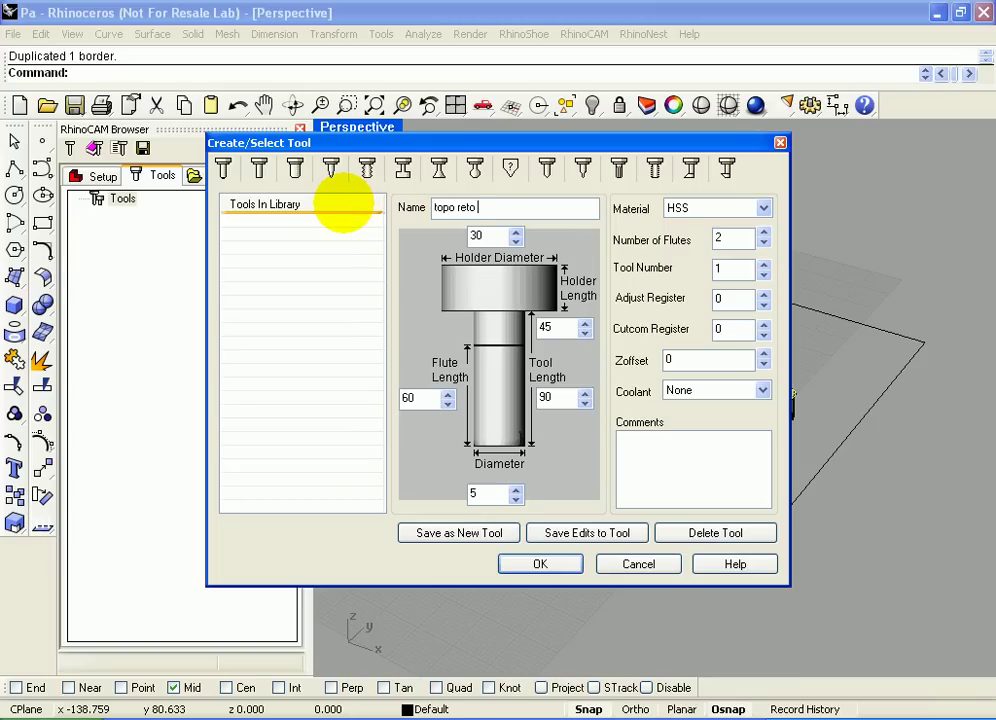
click(462, 533)
Step: Create a 4 mm ball end mill named 'topo esferico 4' in the tool library
click(439, 170)
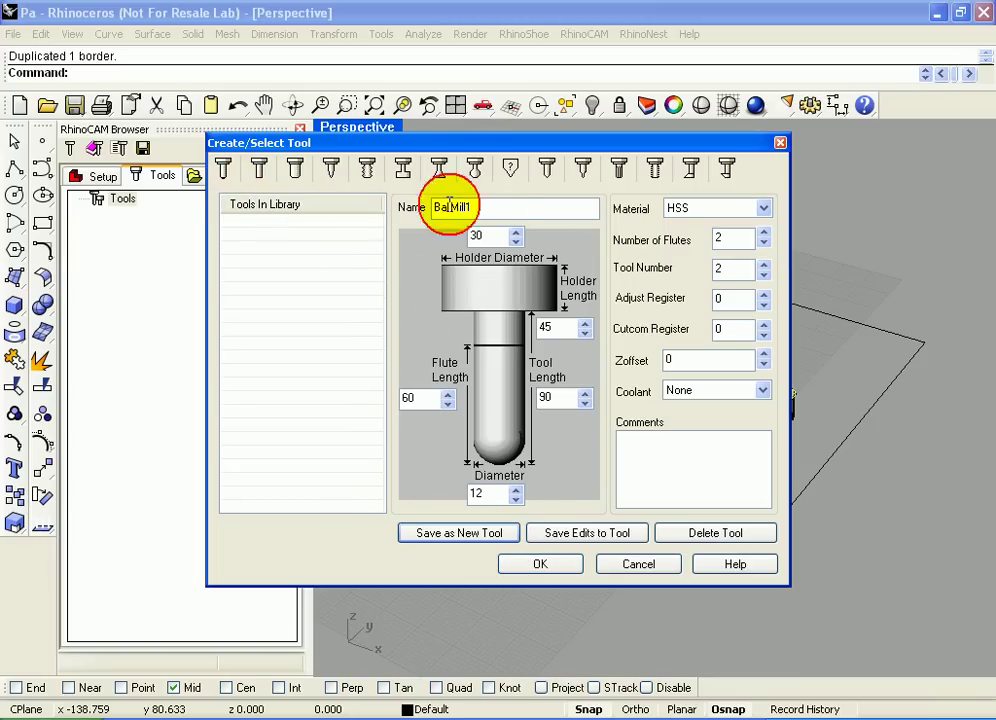
double_click(449, 207)
text(topo esferico4)
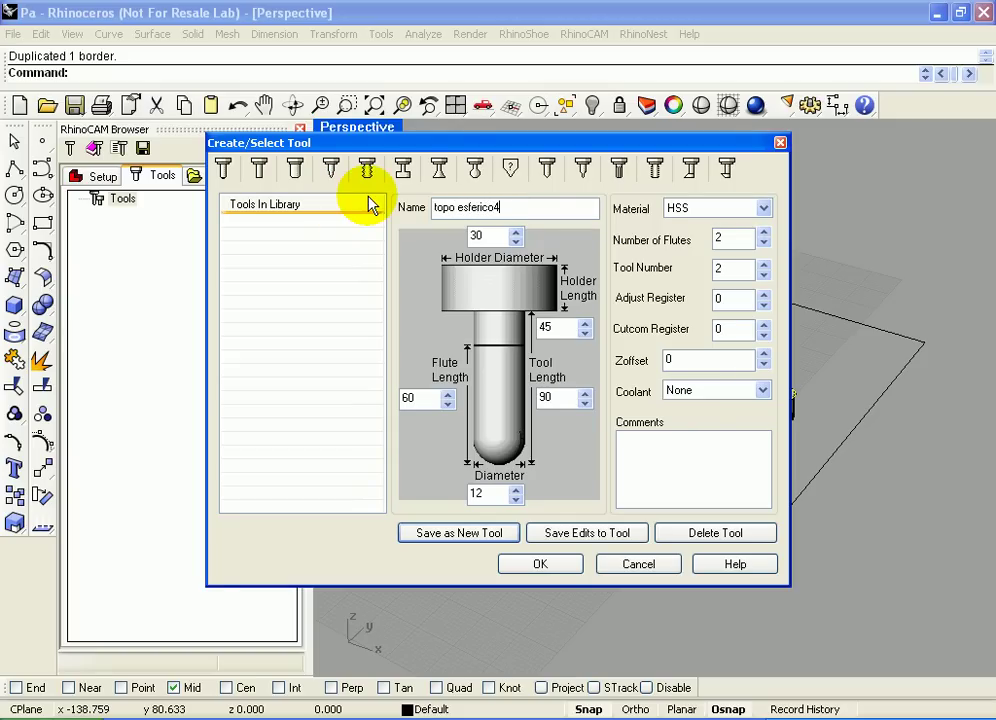
key(BackSpace)
text(4)
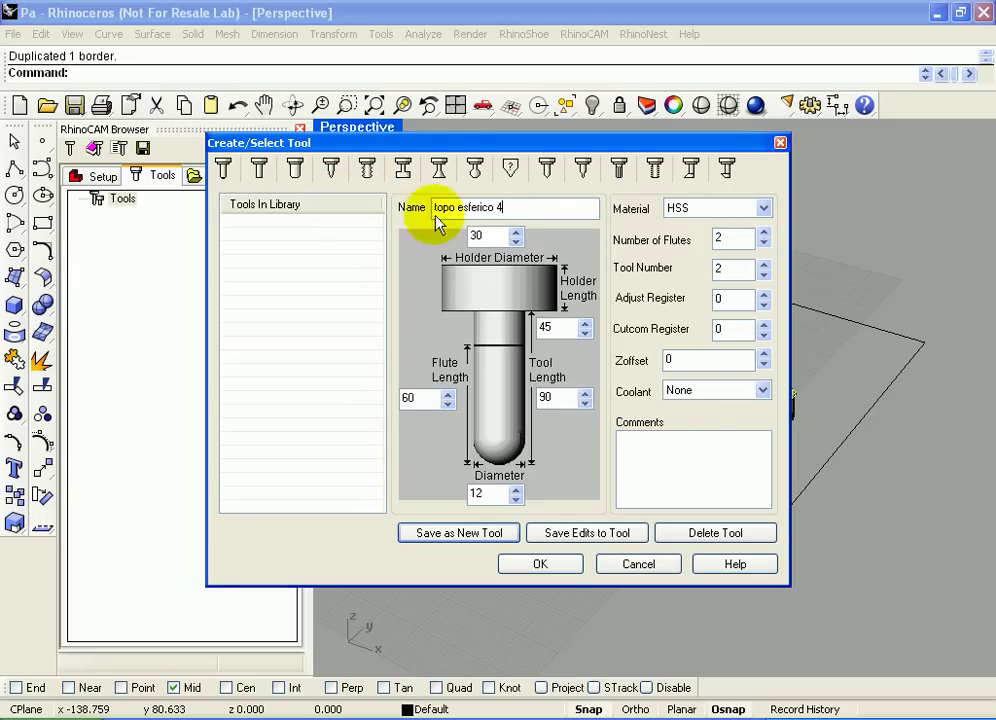
double_click(482, 493)
text(4)
click(461, 535)
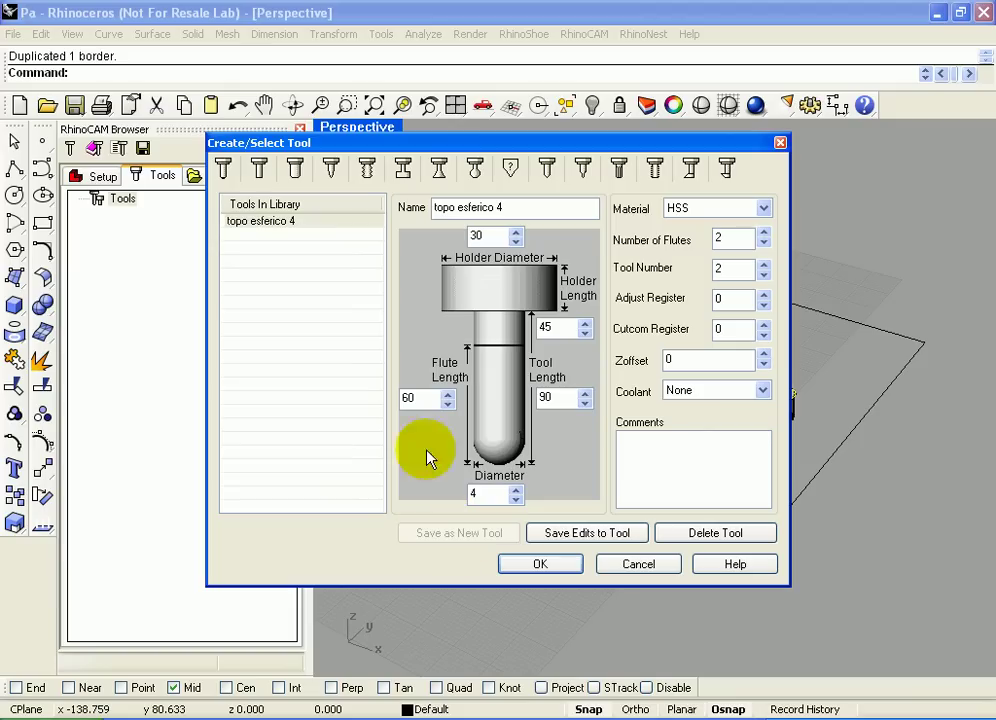
Step: Select flat mill 'topo reto 5' from the library and add it to the job
click(261, 172)
click(263, 221)
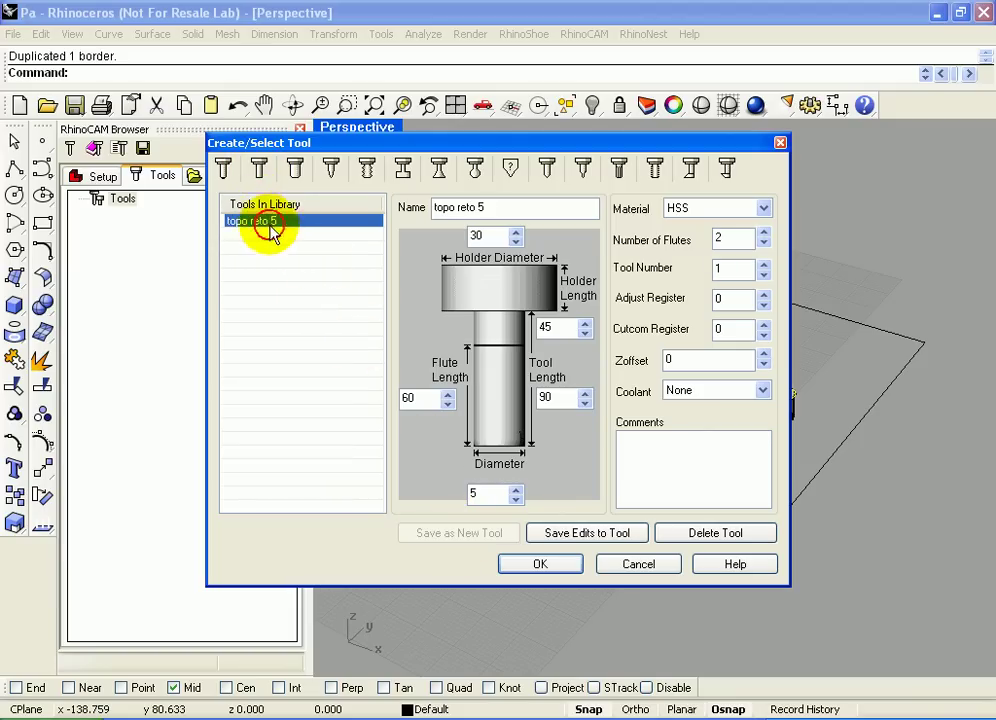
click(536, 563)
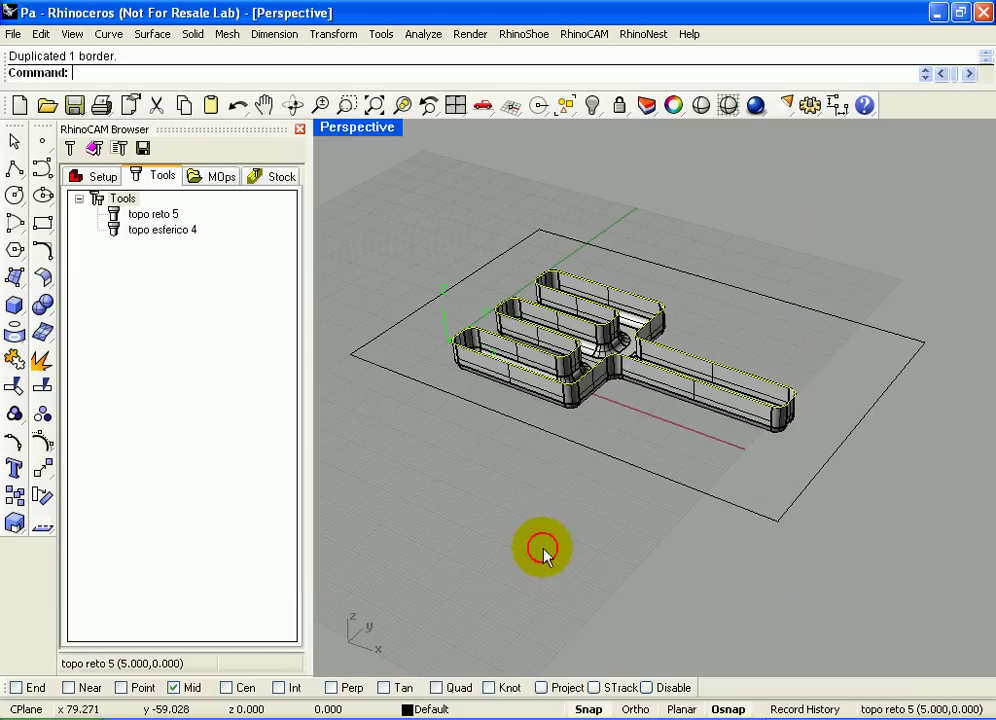
Step: Start a Horizontal Roughing operation with stock 0.6 and 40% stepover
click(218, 174)
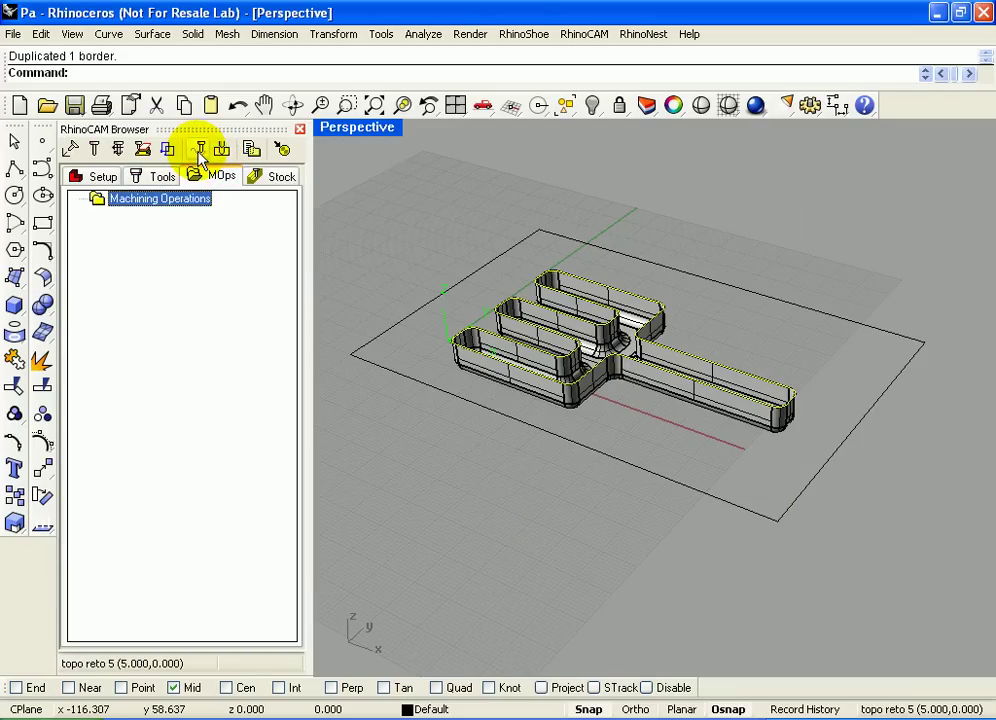
click(200, 152)
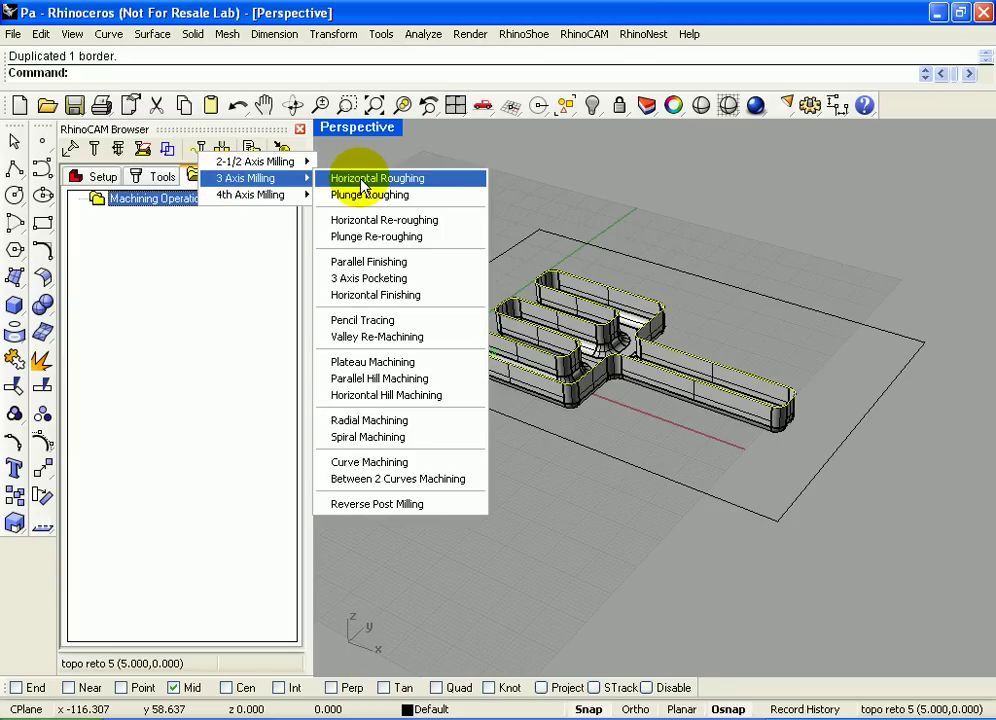
click(441, 186)
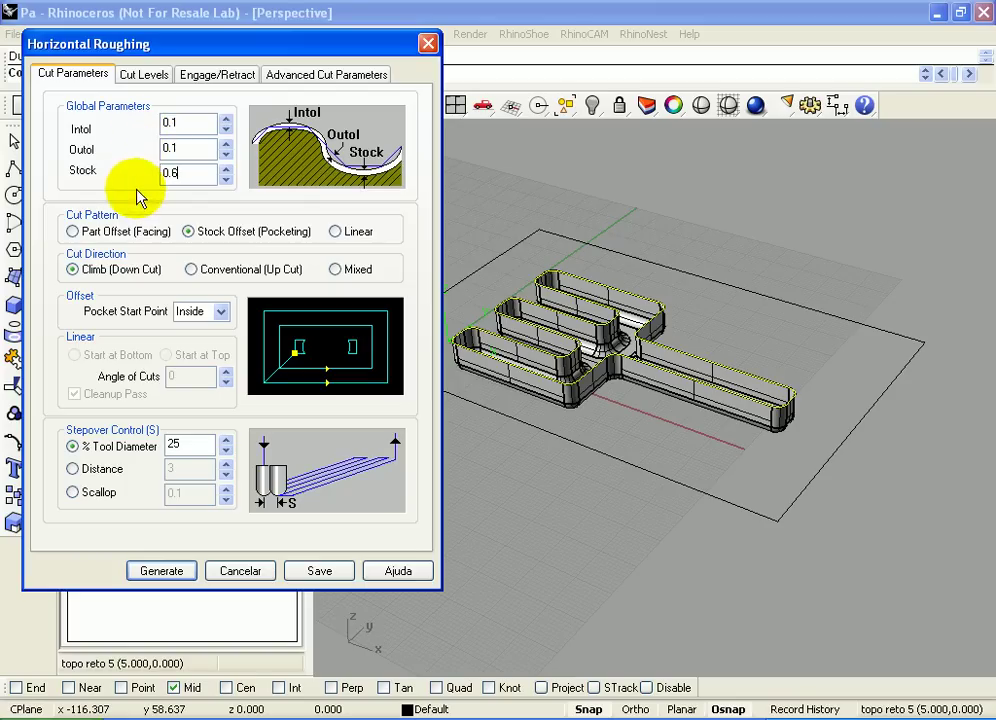
double_click(180, 444)
text(0)
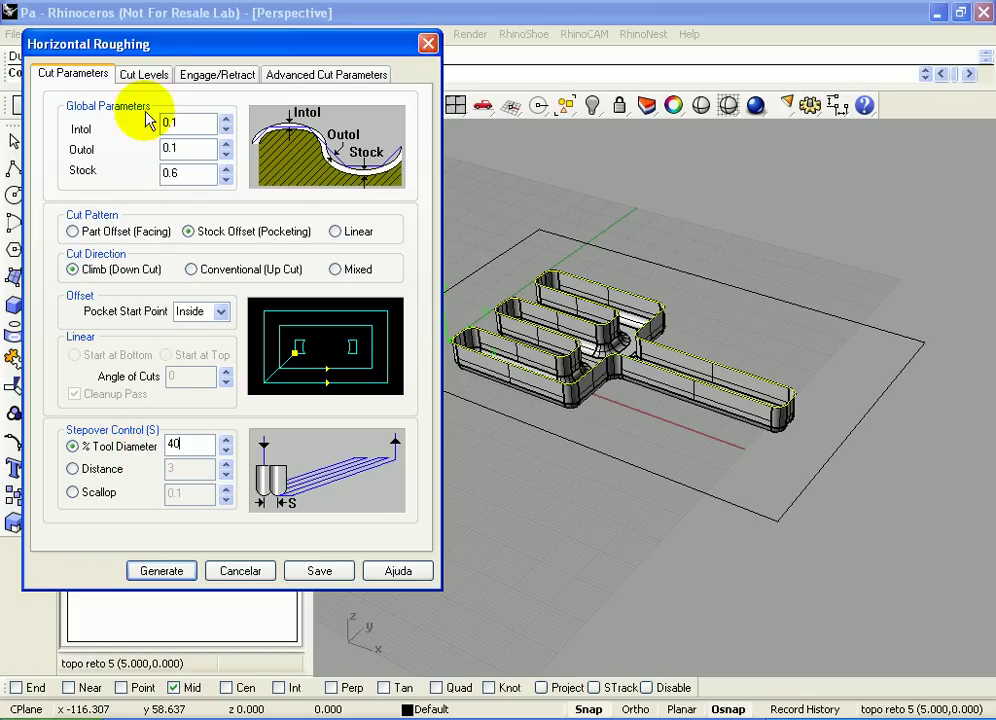
Step: Set the roughing stepdown to a fixed distance of 2 and ramp height to 3
click(144, 74)
click(105, 156)
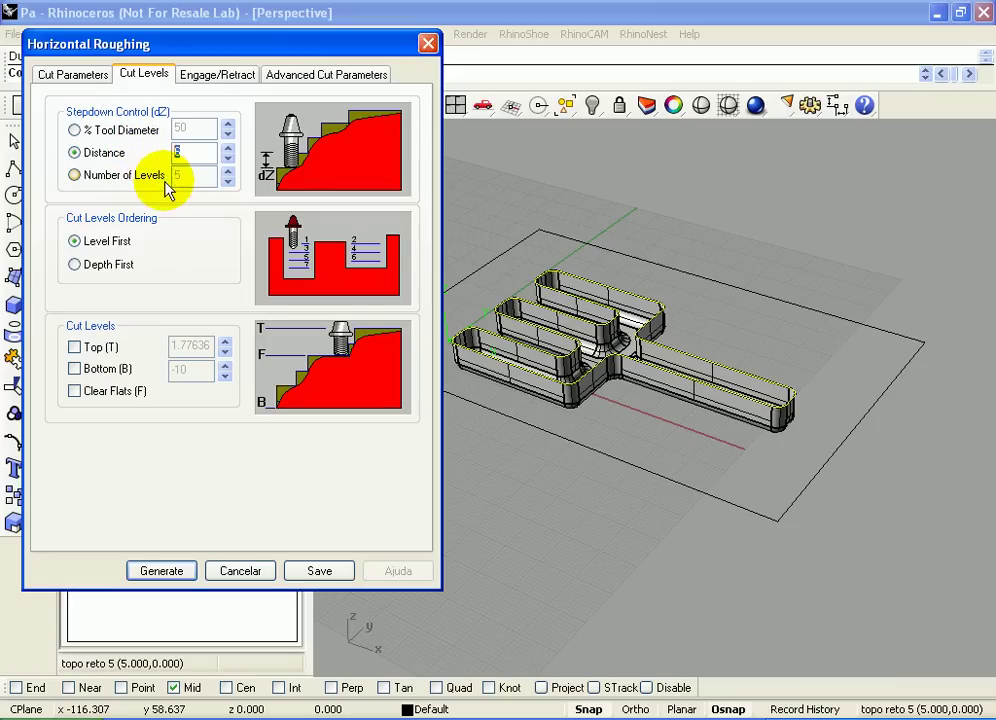
text(2)
click(204, 77)
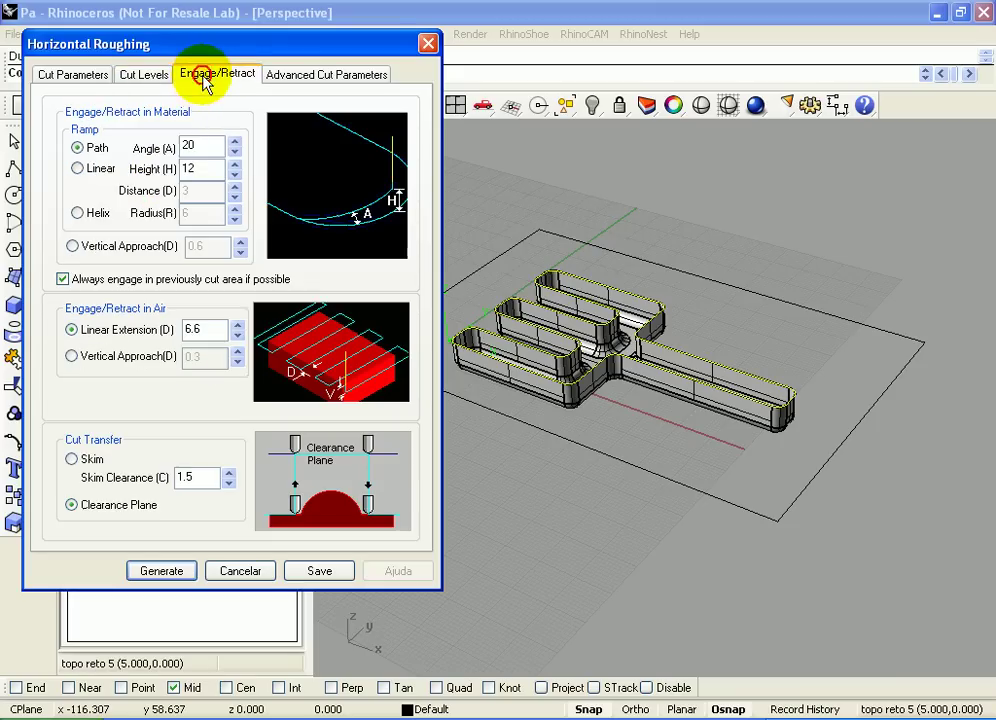
double_click(185, 168)
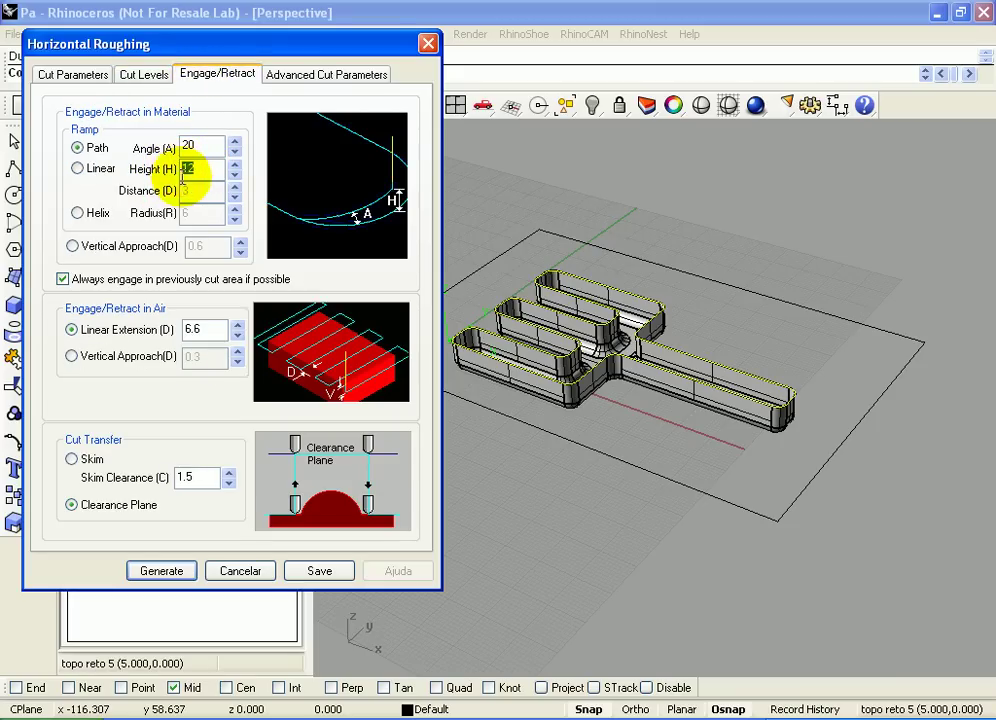
text(3)
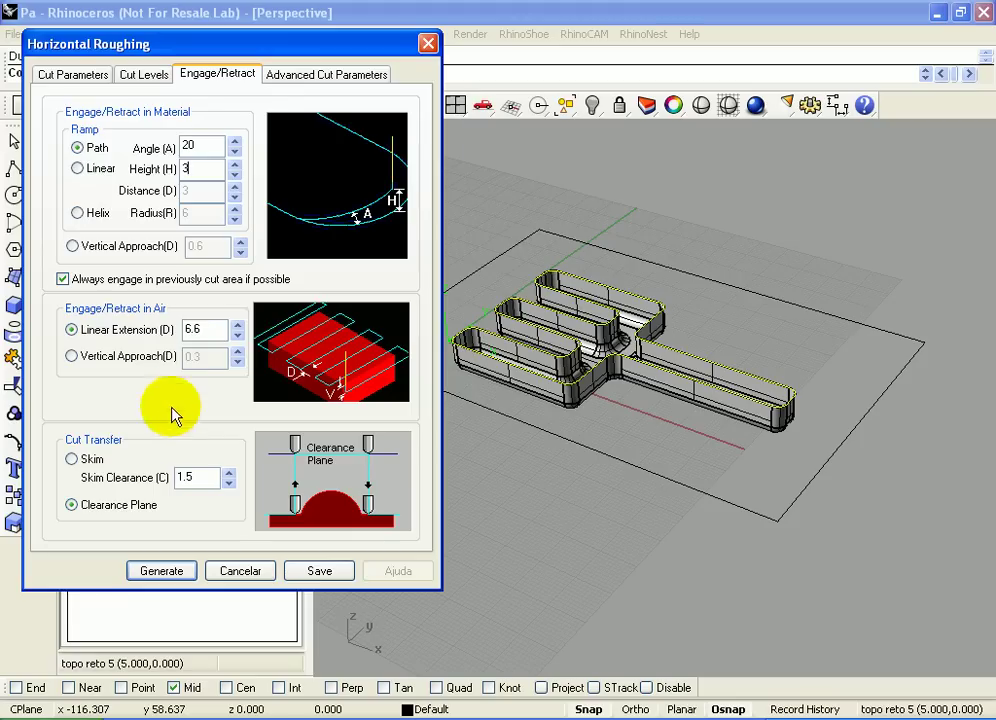
Step: Save the roughing operation and set spindle 10000 RPM, cut feed 1500, other feeds 500 mm/min
click(318, 571)
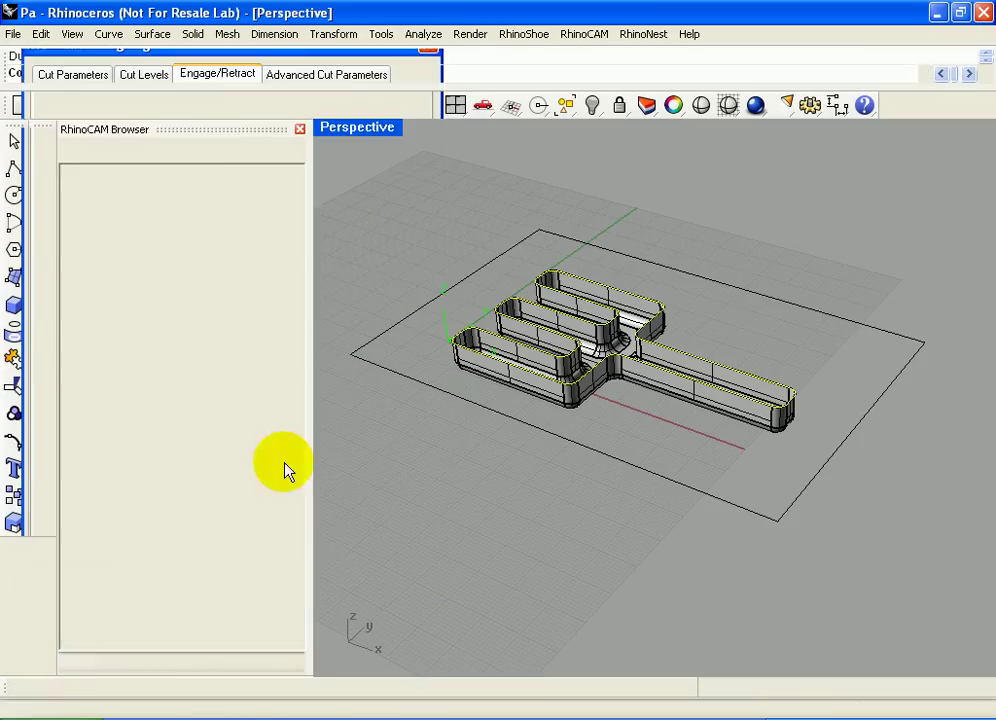
double_click(155, 260)
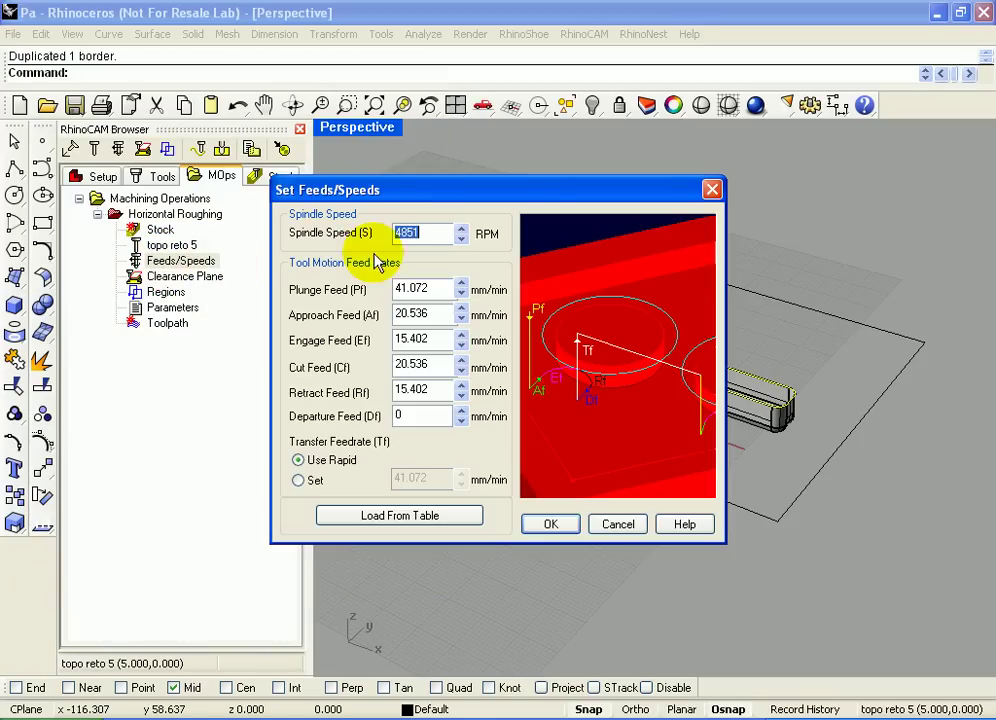
text(10000)
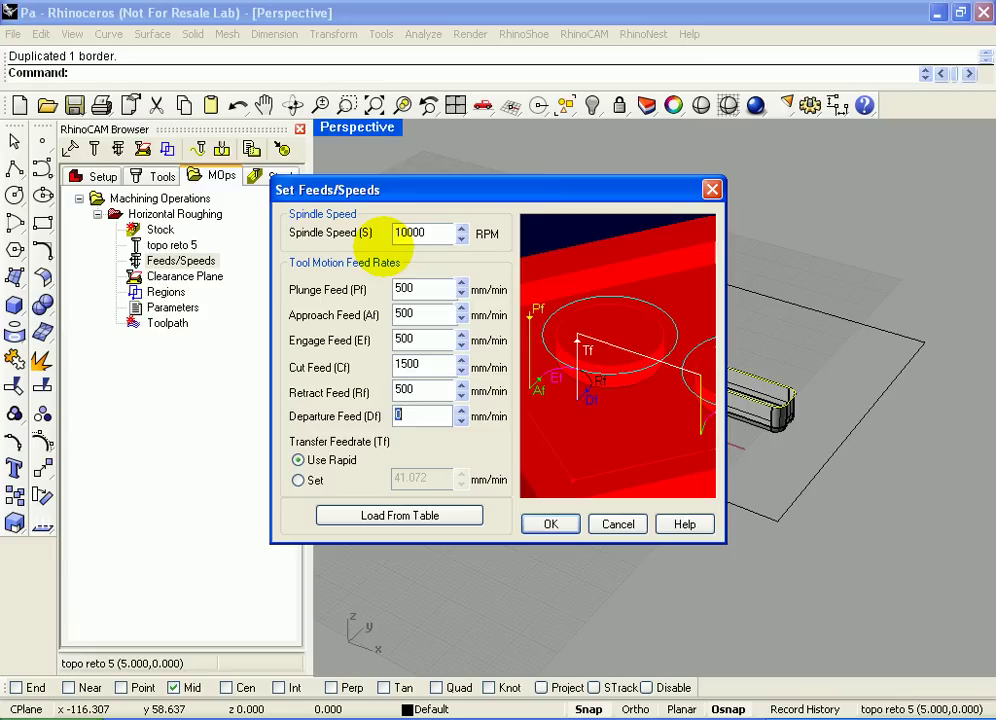
click(551, 524)
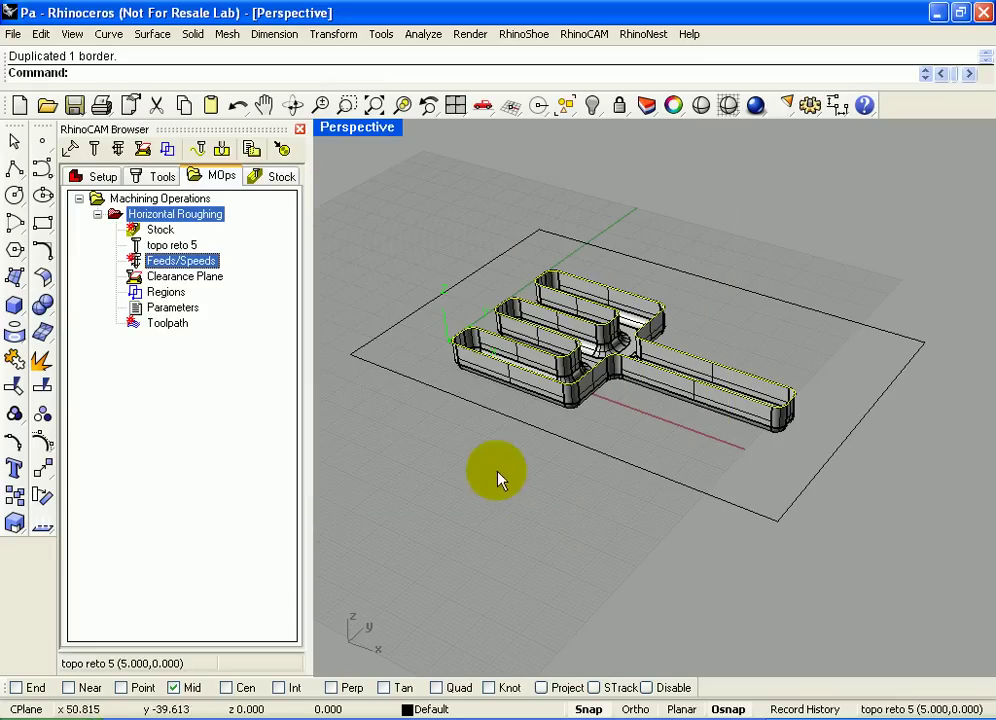
Step: Generate the Horizontal Roughing toolpath, then start its simulation
right_click(176, 216)
click(222, 228)
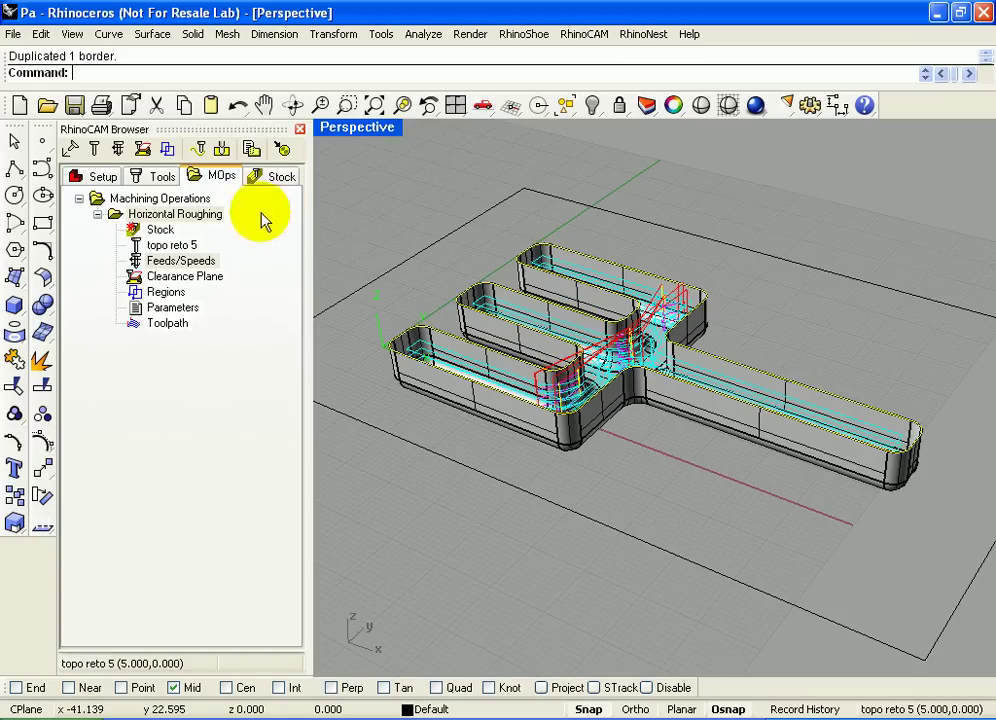
right_click(185, 216)
click(218, 244)
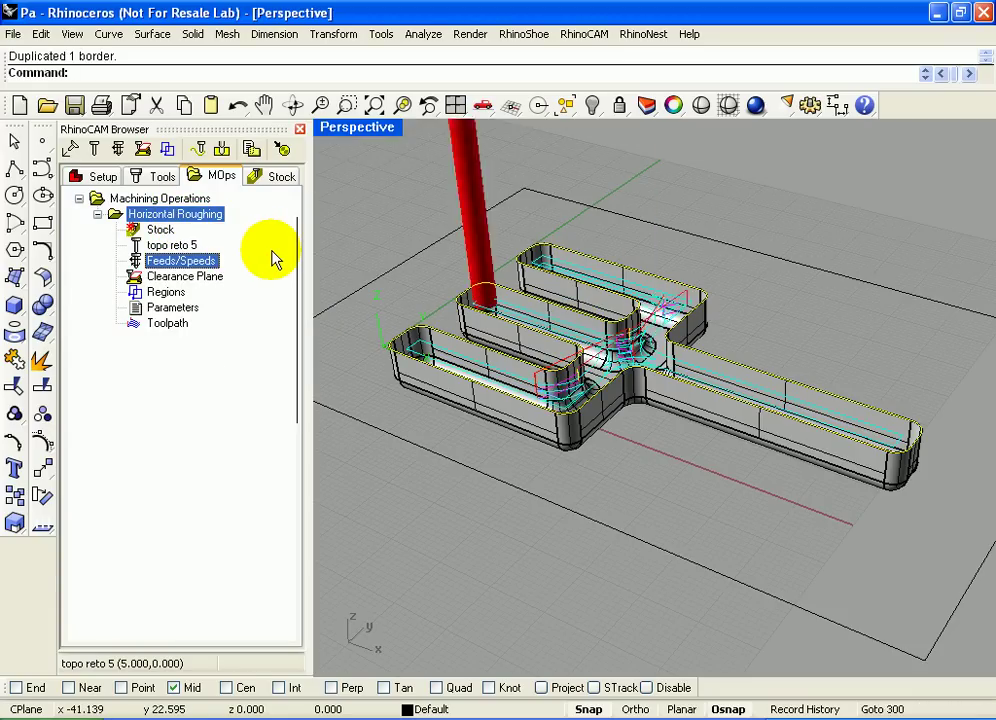
Step: Replay the roughing simulation on the orange stock and zoom in to inspect it
click(272, 178)
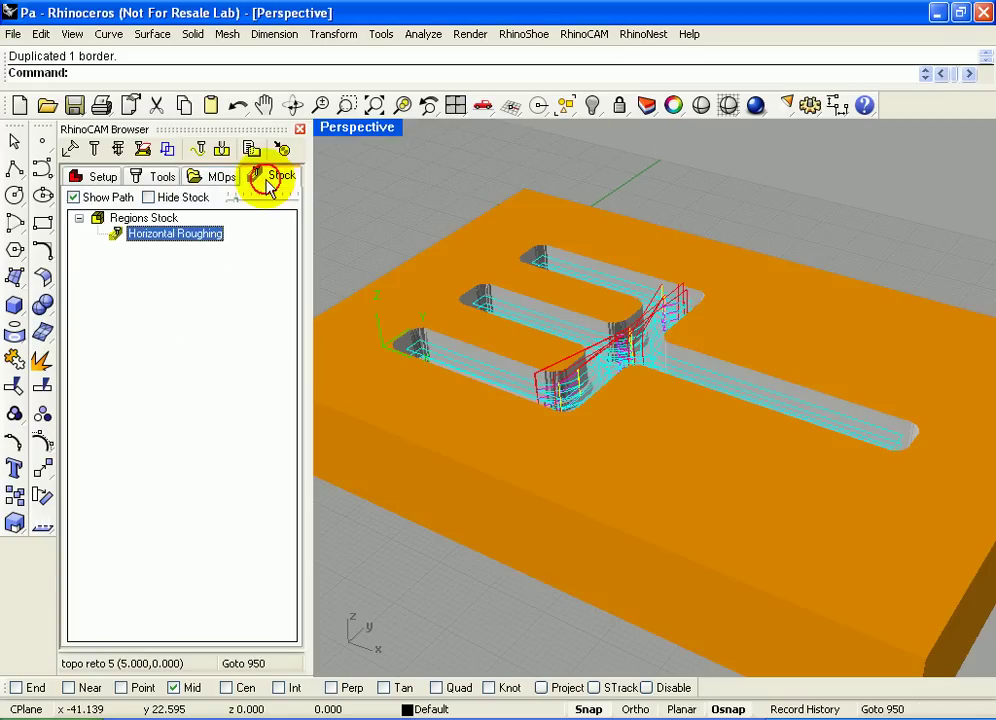
click(232, 199)
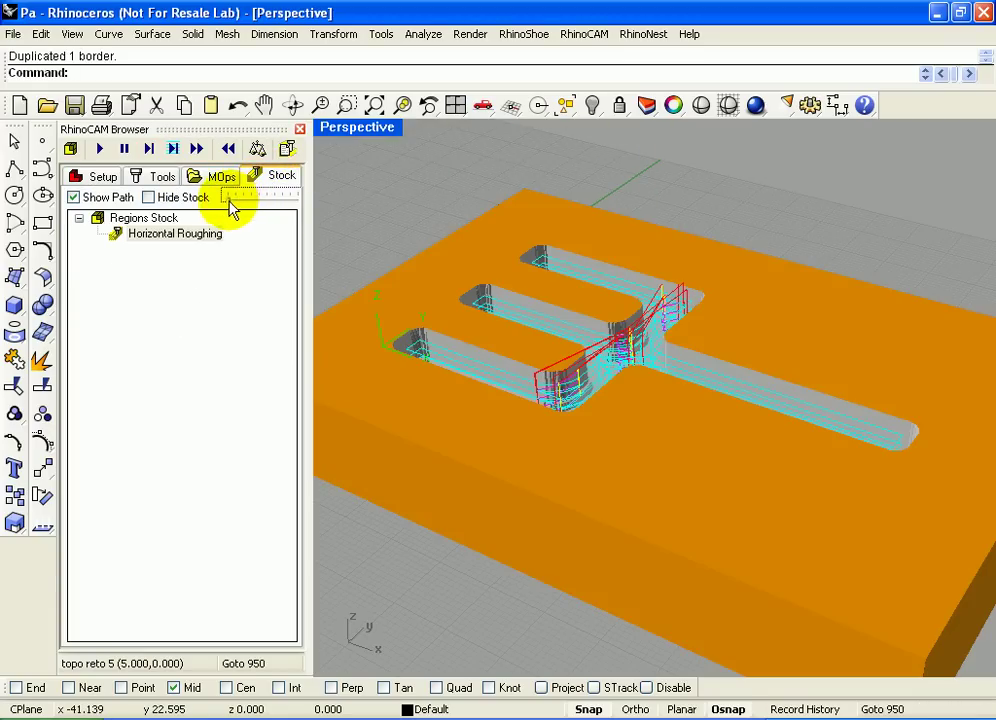
click(99, 148)
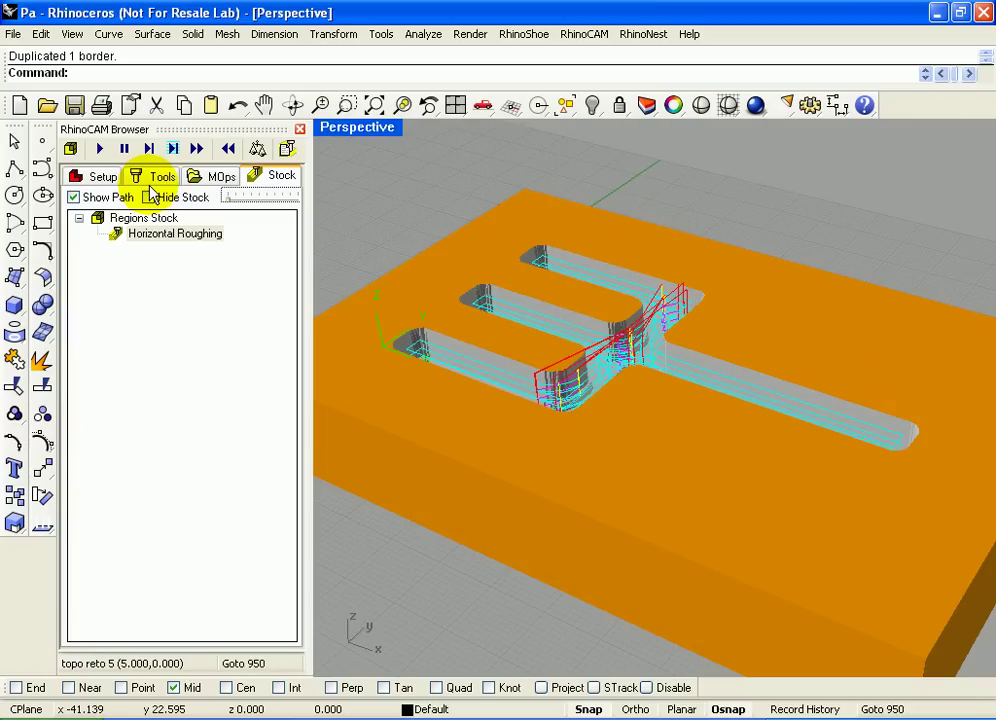
scroll(605, 345, up, 1)
scroll(636, 372, up, 1)
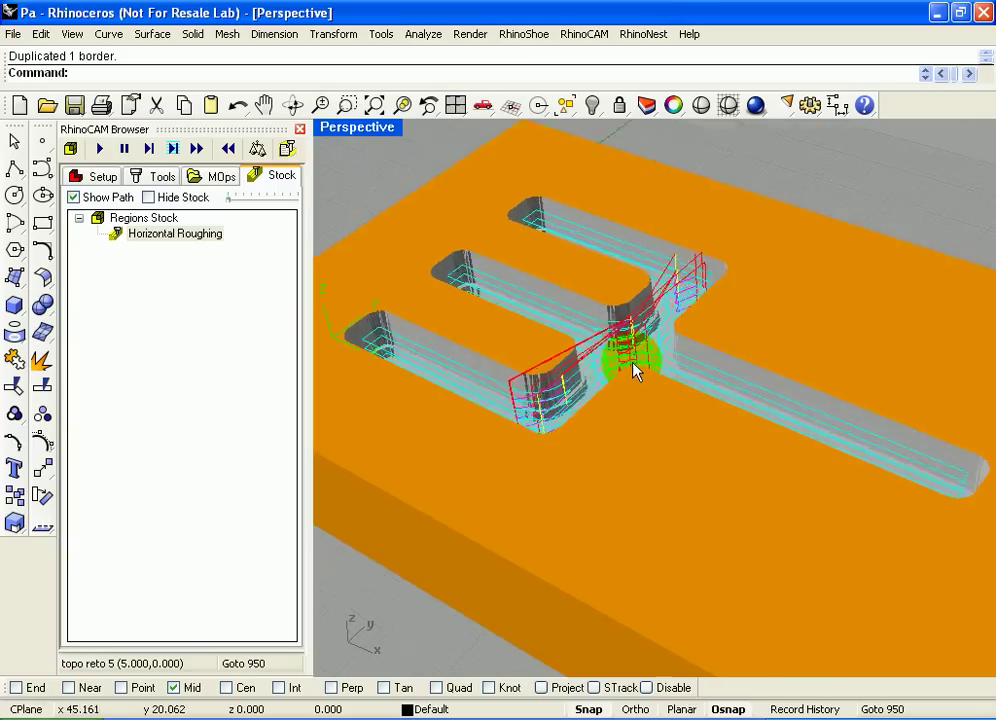
scroll(634, 365, up, 2)
scroll(631, 356, up, 1)
scroll(634, 356, down, 2)
scroll(627, 352, down, 1)
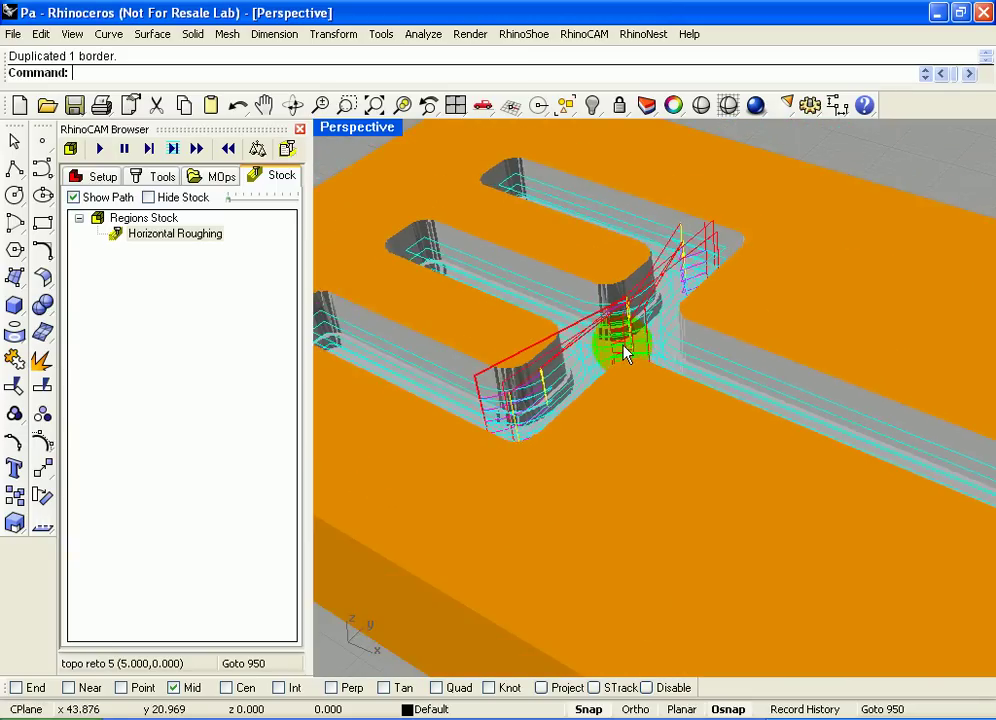
scroll(625, 352, down, 2)
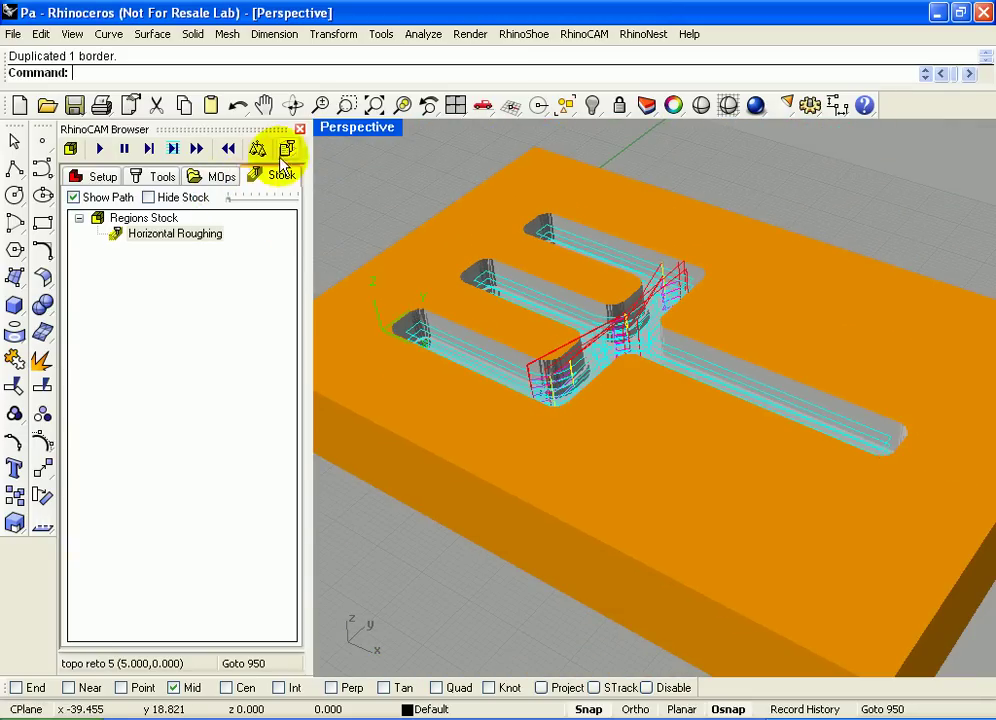
Step: Set Simulation Speed to Min in Simulation Preferences and return to the MOps list
click(286, 149)
drag(481, 295, 382, 293)
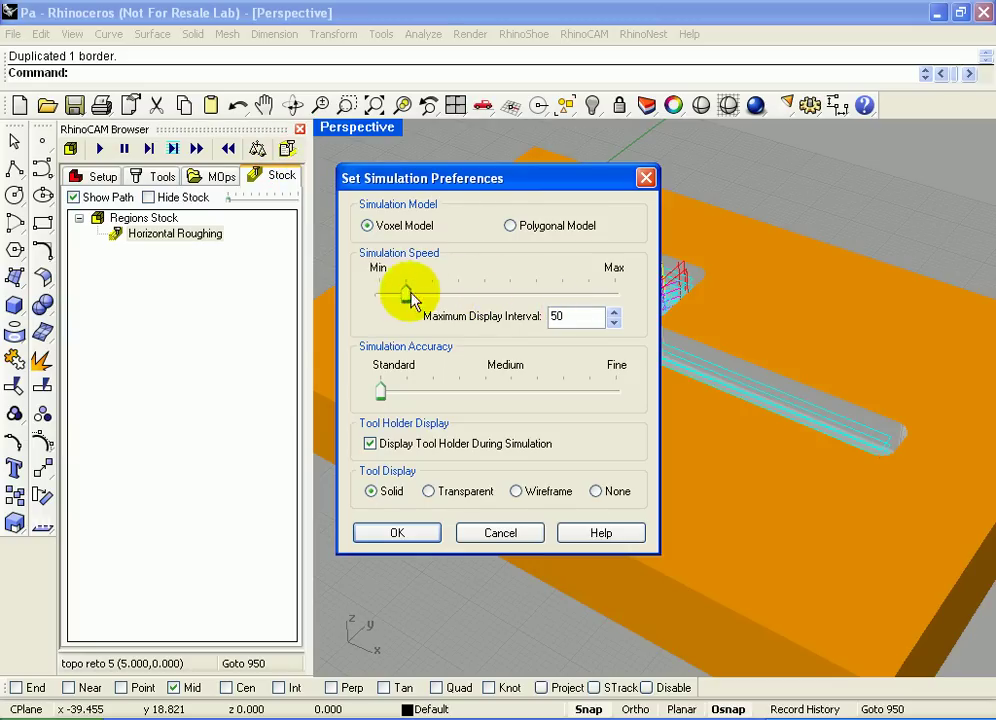
click(397, 533)
click(220, 176)
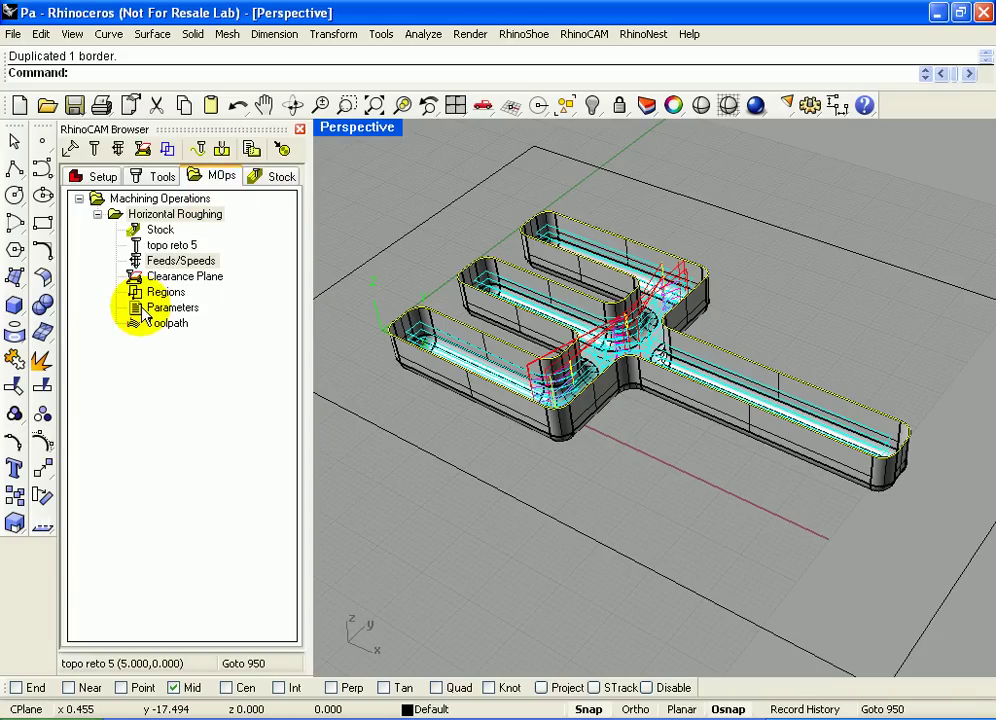
Step: Change the Horizontal Roughing stepdown distance from 2 to 1 and regenerate the toolpath
double_click(150, 308)
click(146, 75)
double_click(176, 151)
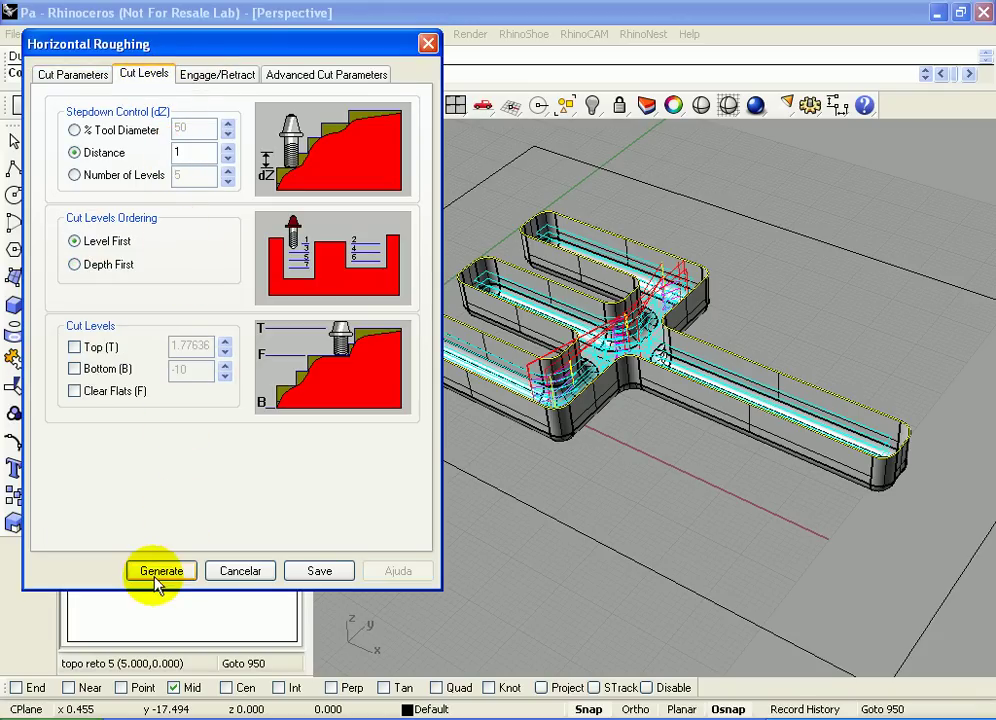
click(161, 571)
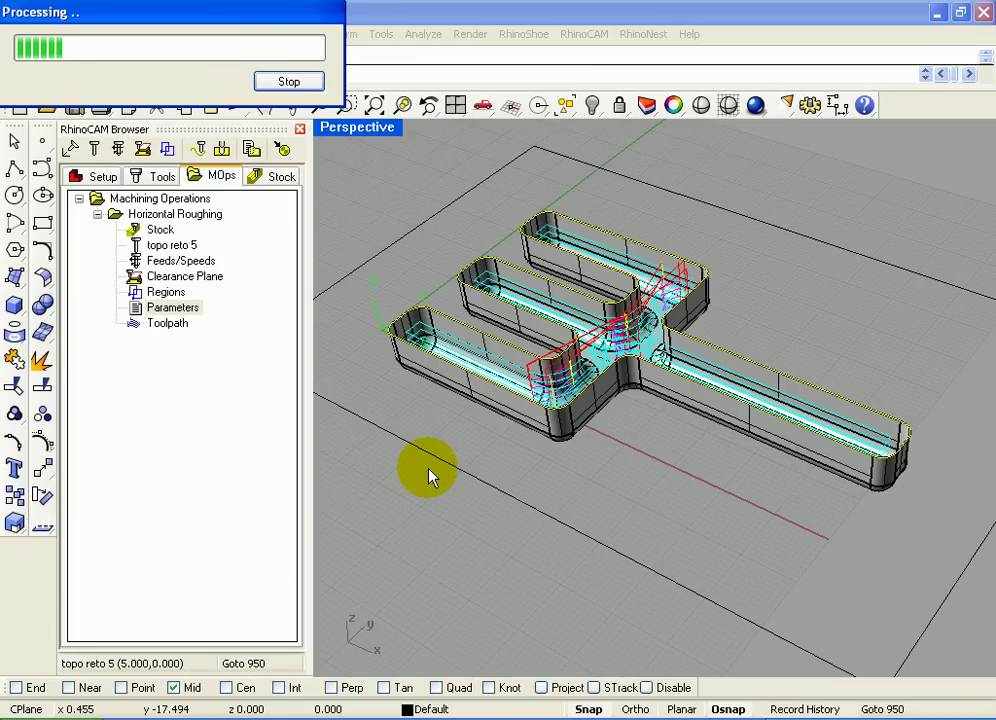
Step: Simulate the 1 mm-stepdown roughing on the stock at a faster speed, then return to MOps
click(272, 177)
click(101, 149)
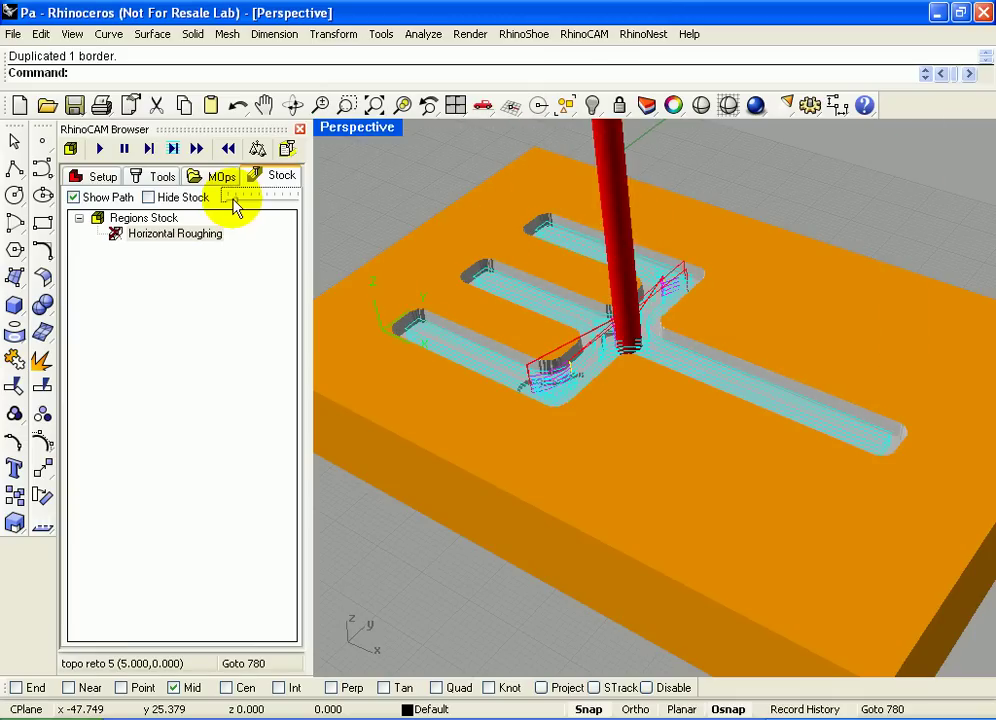
click(253, 200)
drag(253, 200, 260, 205)
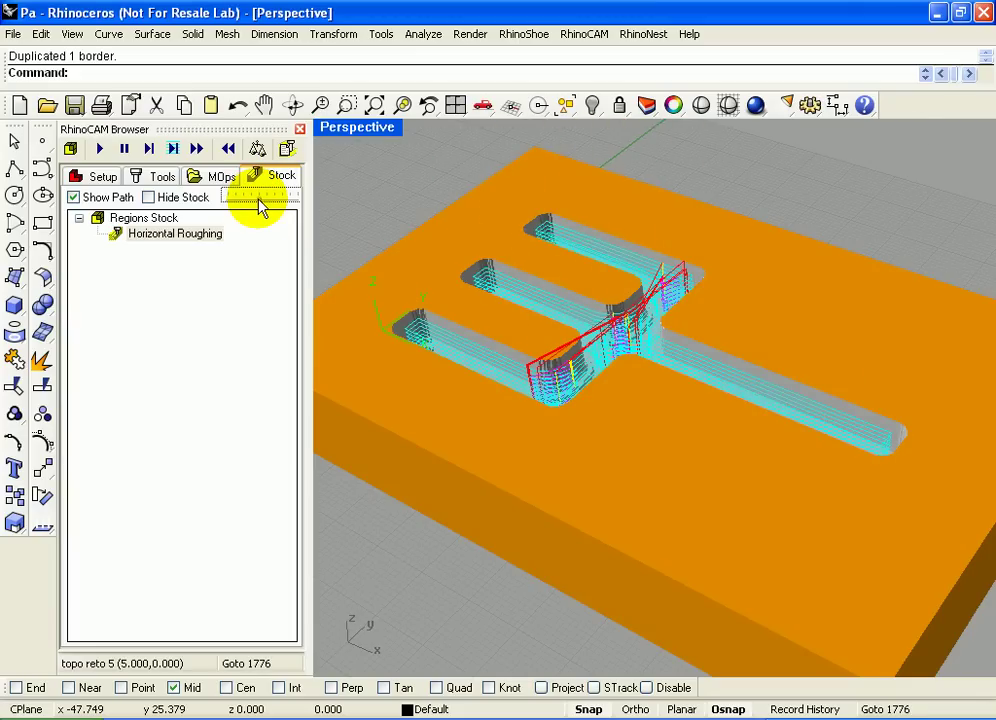
click(221, 177)
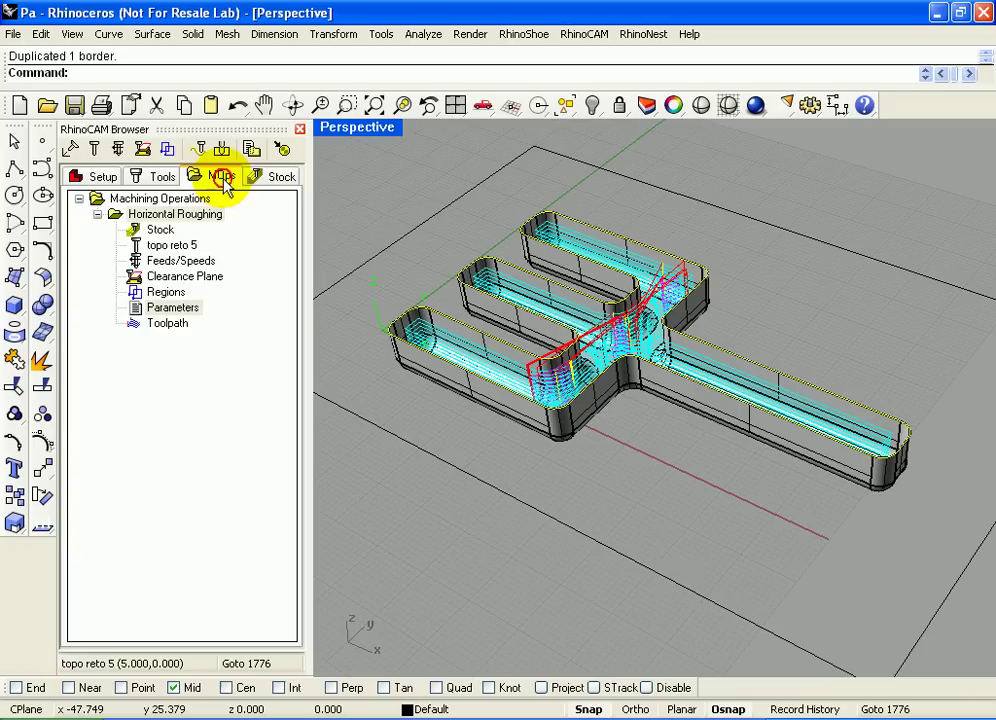
Step: Choose the 4 mm ball mill 'topo esferico 4' as the active cutting tool
click(162, 177)
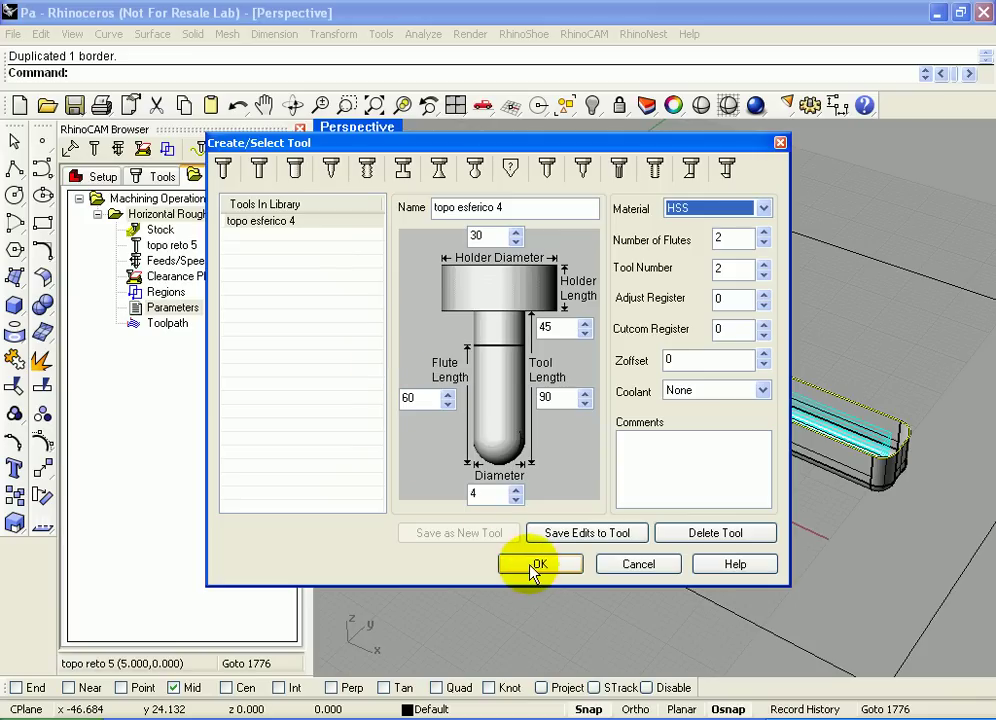
click(259, 172)
click(227, 173)
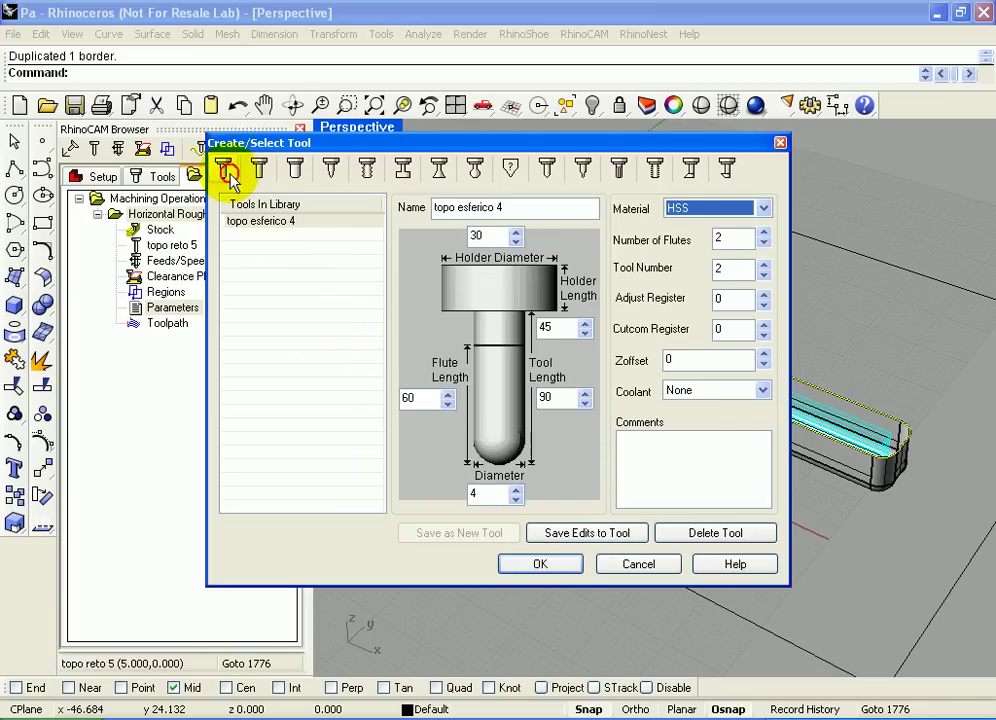
click(525, 562)
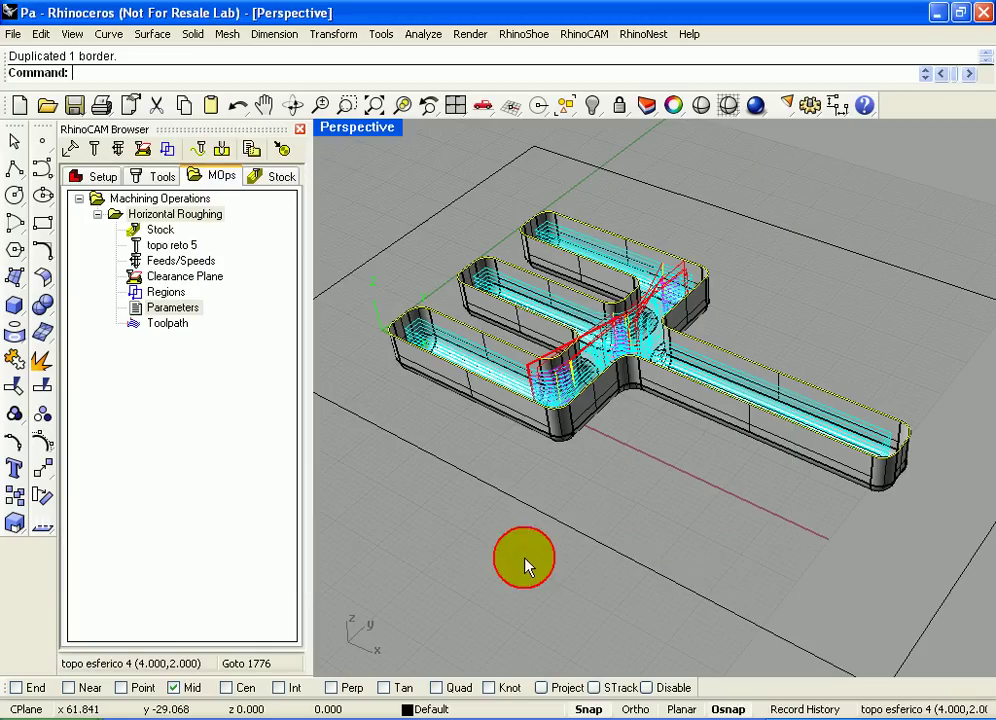
click(200, 152)
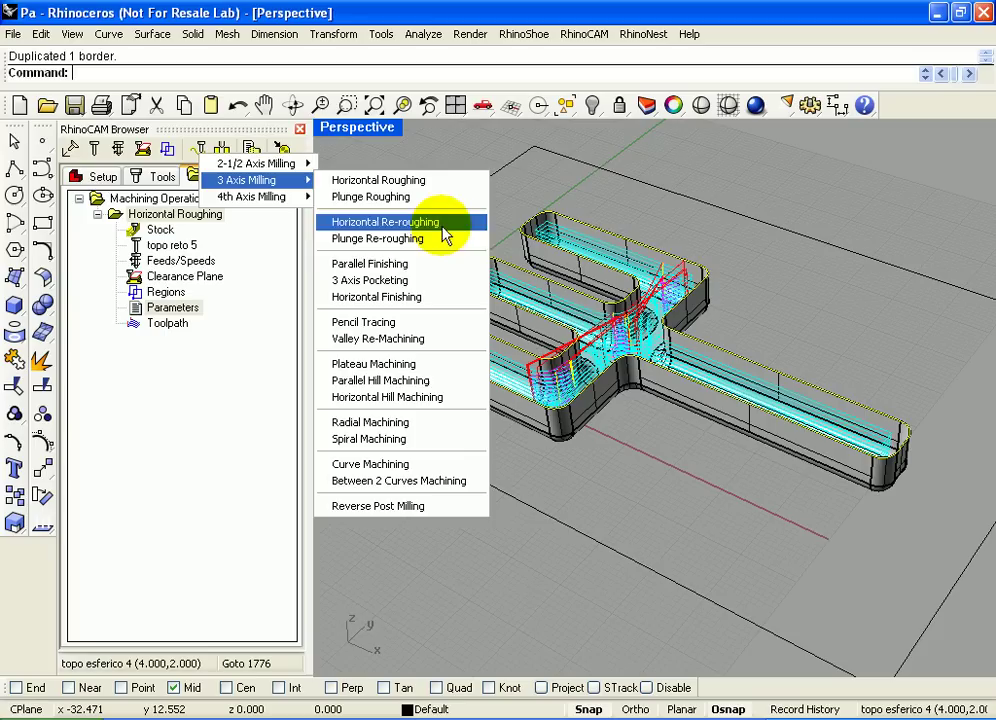
Step: Add a 3 Axis Pocketing operation with Distance stepover, stock allowance 0 and Entry/Exit settings, then save it
click(458, 286)
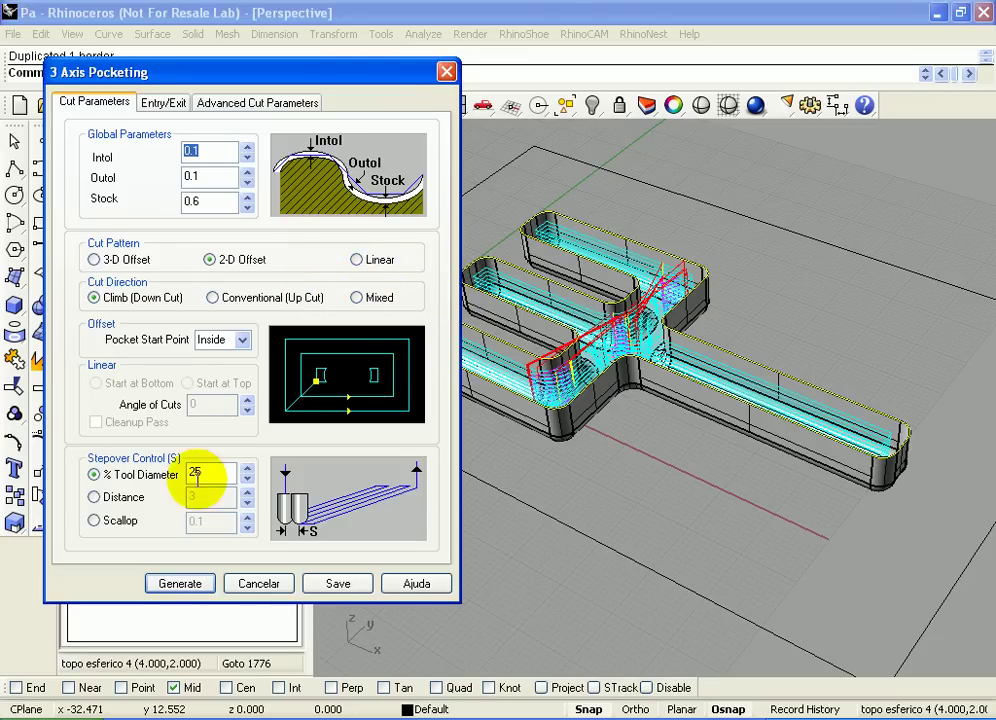
click(93, 497)
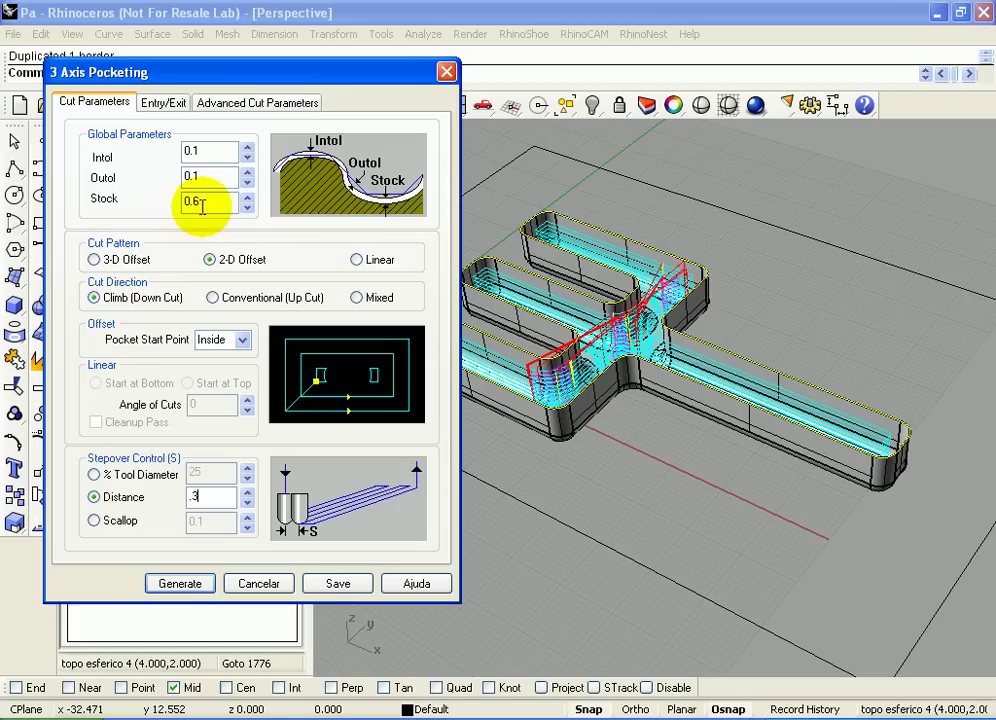
drag(196, 201, 142, 198)
text(0)
click(165, 105)
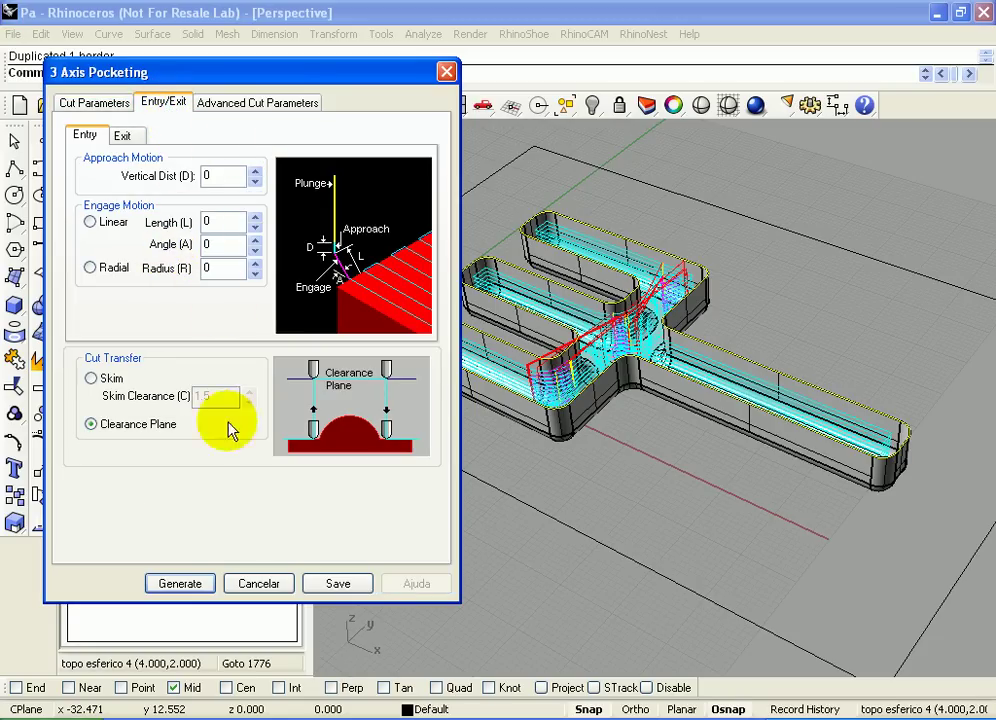
click(325, 583)
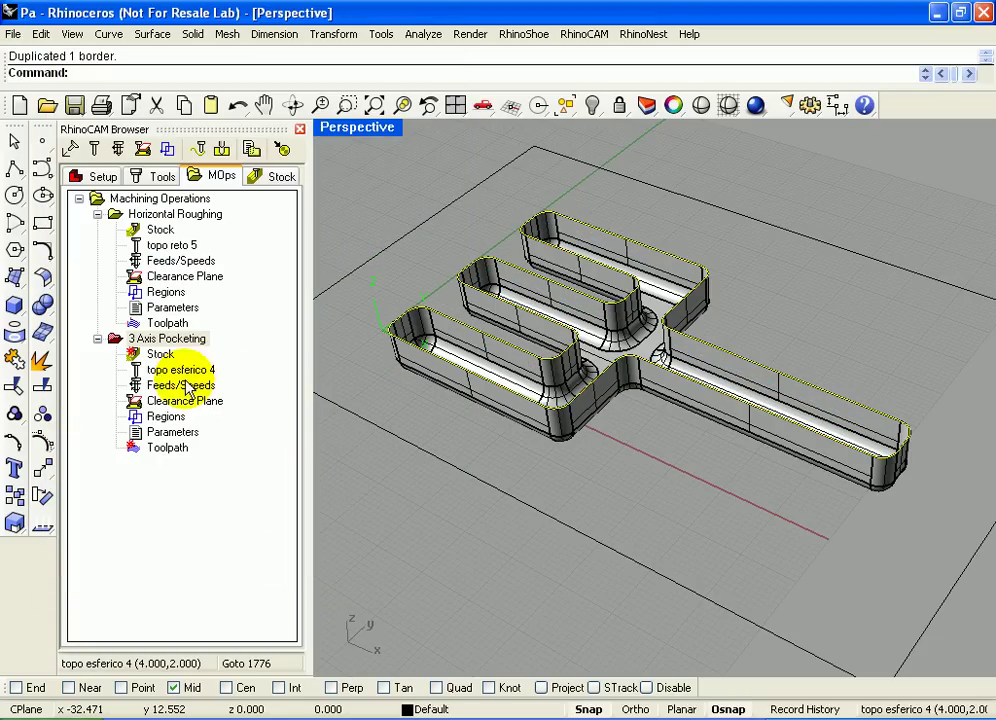
Step: Set the 3 Axis Pocketing spindle speed to 1000 RPM
double_click(181, 387)
text(1000)
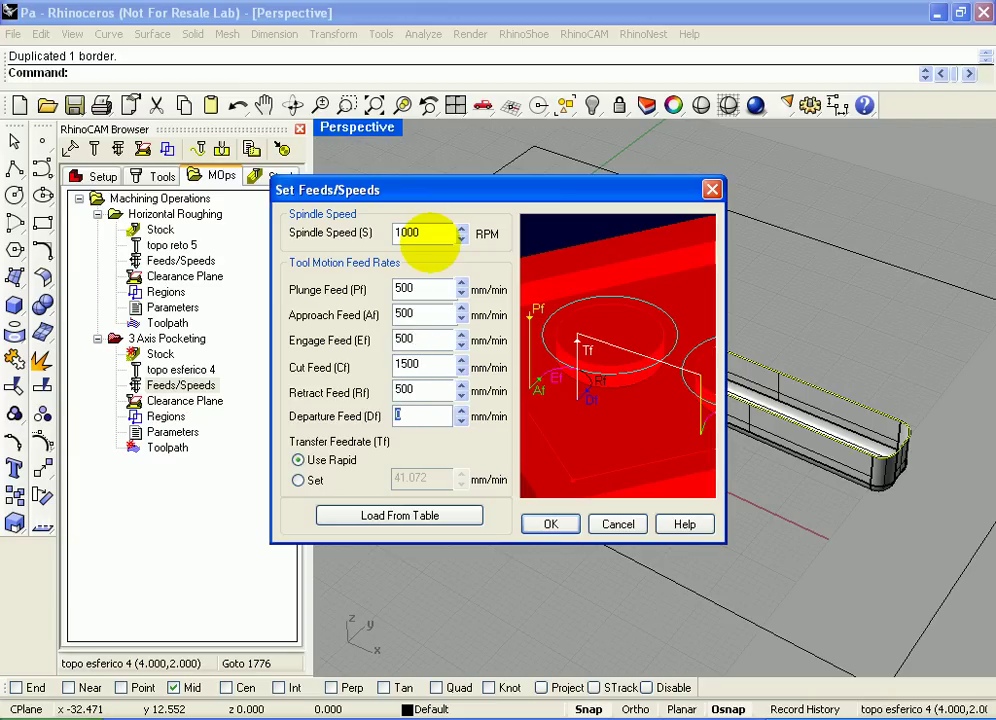
text(500)
click(548, 523)
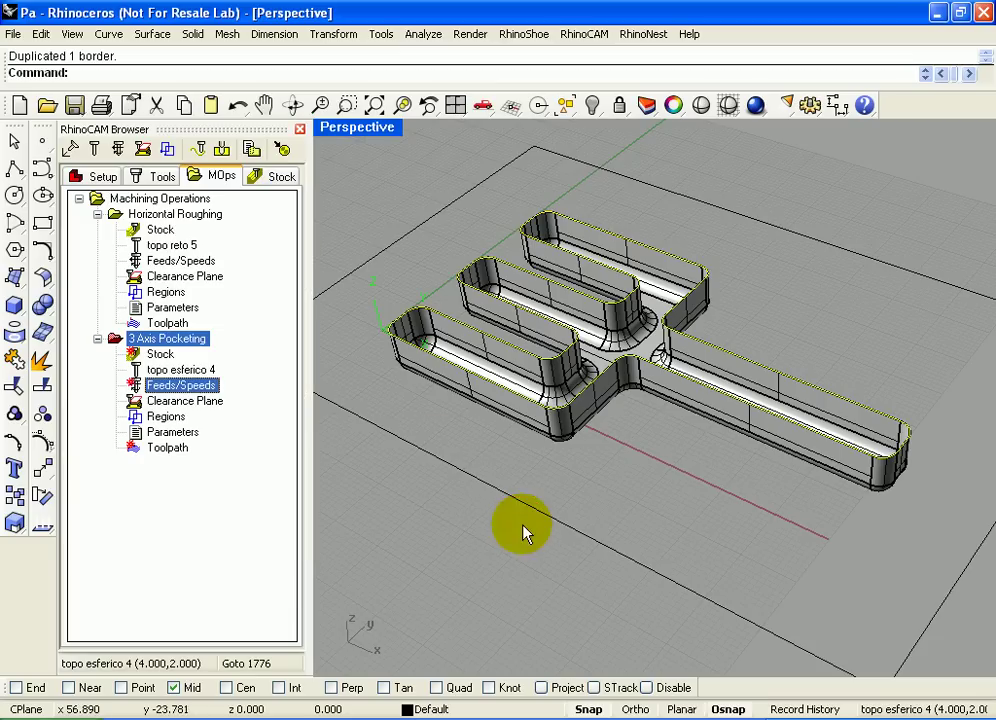
Step: Generate the 3 Axis Pocketing toolpath and orbit the view to inspect it
right_click(200, 340)
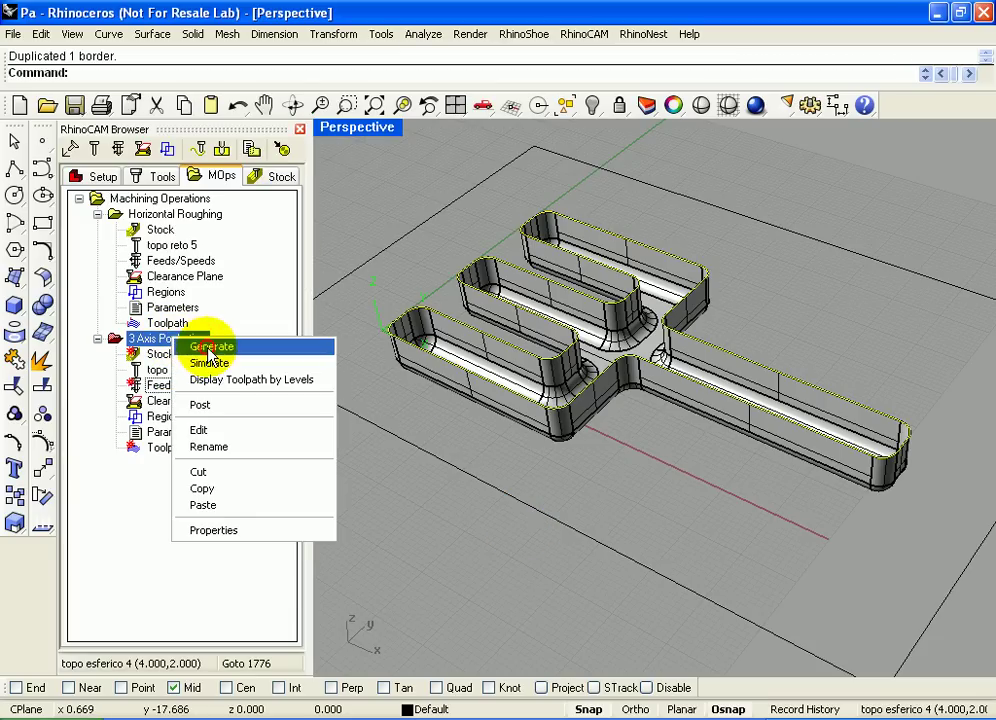
click(211, 348)
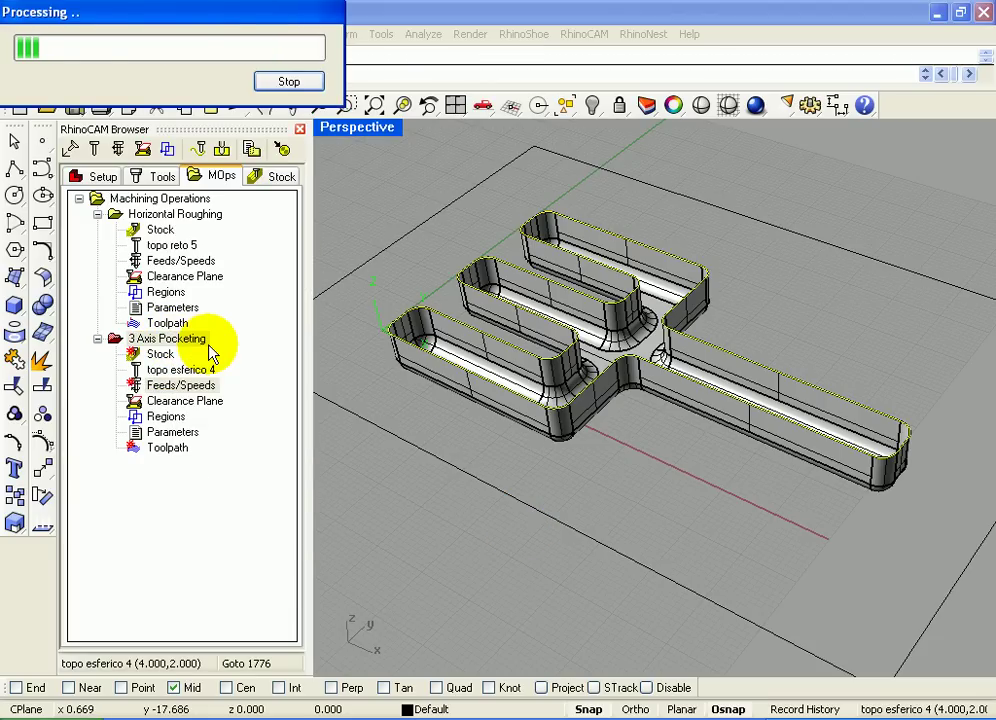
mouse_move(337, 355)
right_down()
mouse_move(474, 471)
mouse_move(422, 467)
mouse_move(402, 422)
mouse_move(487, 392)
mouse_move(440, 351)
right_up()
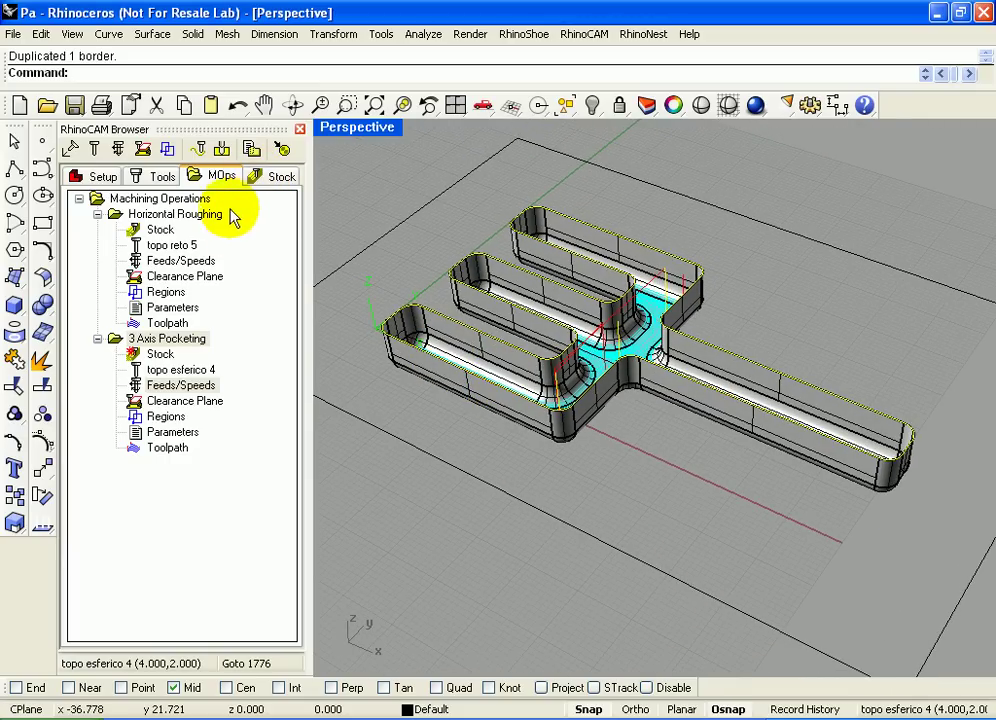
Step: Add a Horizontal Finishing operation with a Distance stepdown of 1 and generate it
click(202, 150)
mouse_move(252, 176)
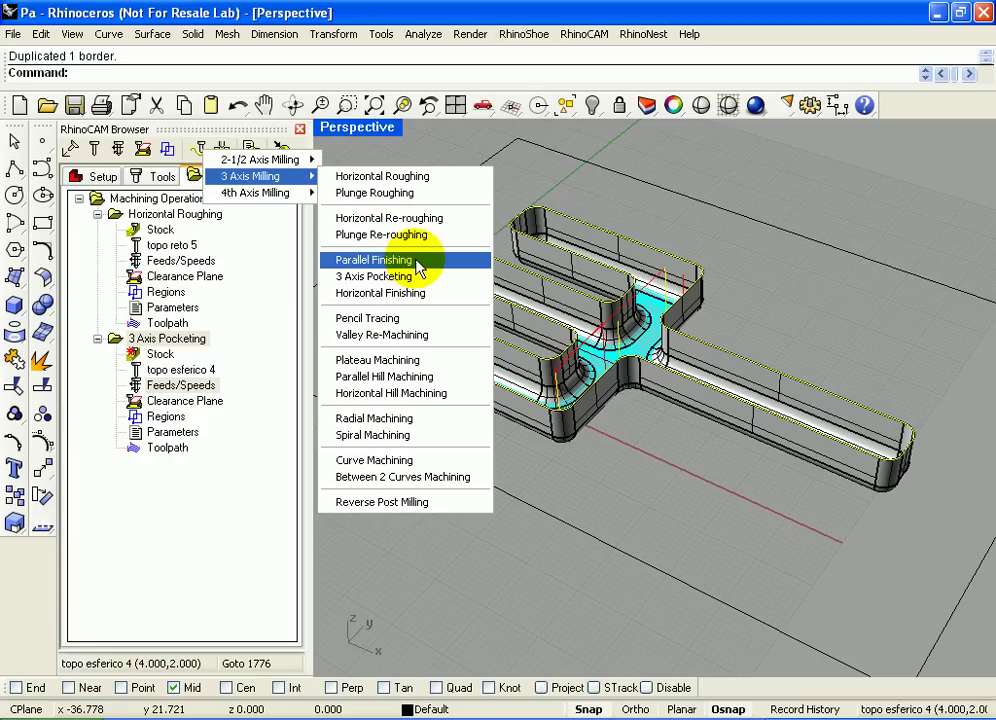
click(428, 293)
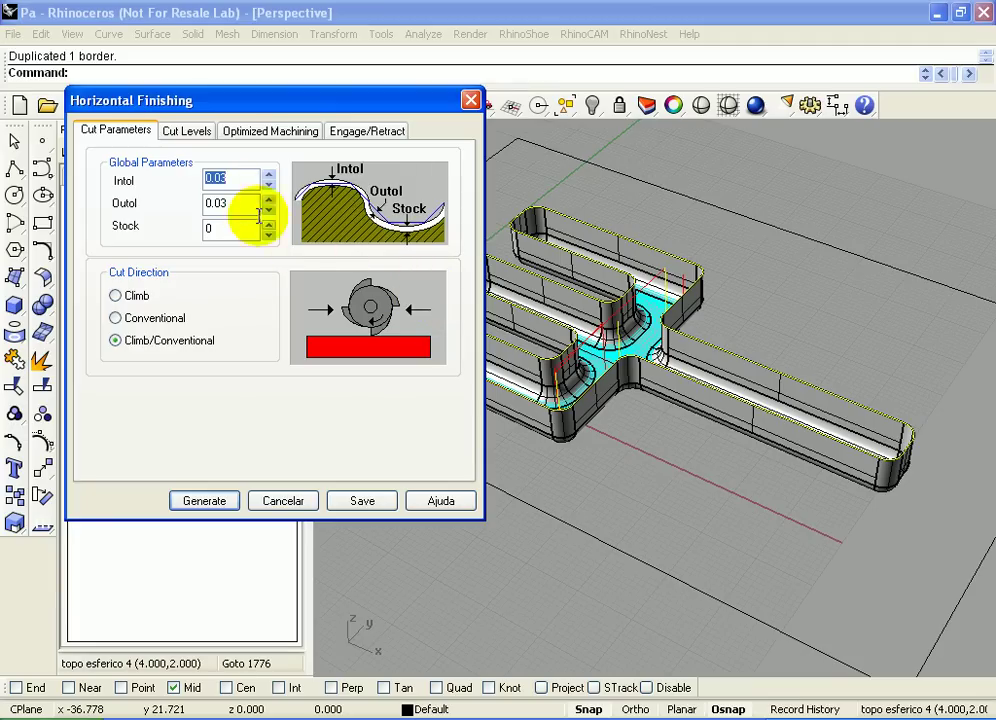
click(187, 133)
click(116, 207)
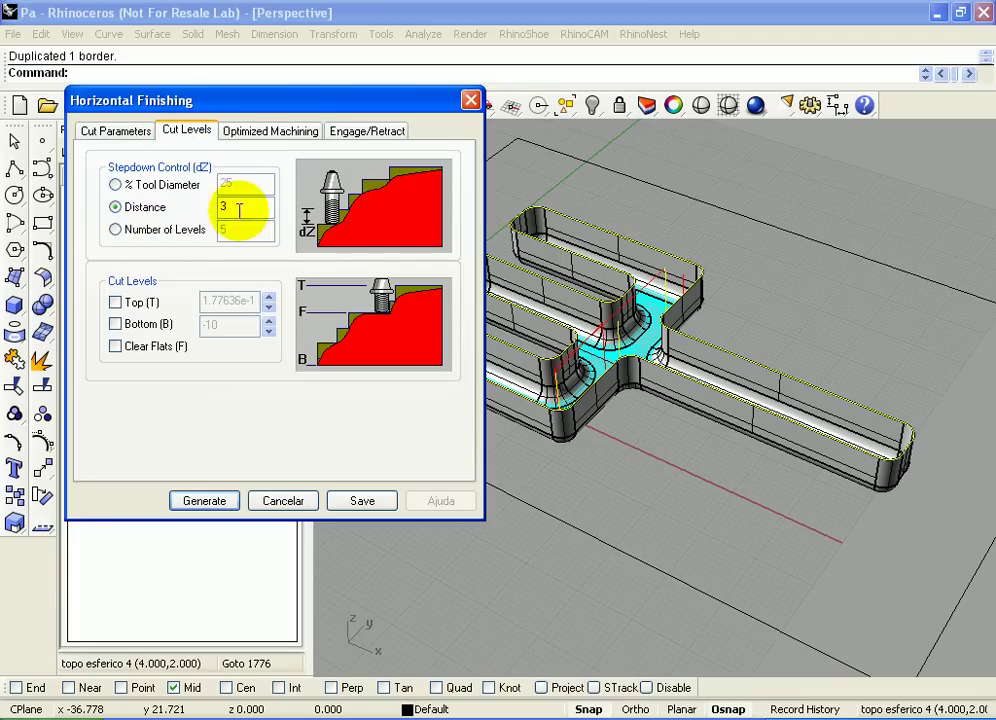
text(1)
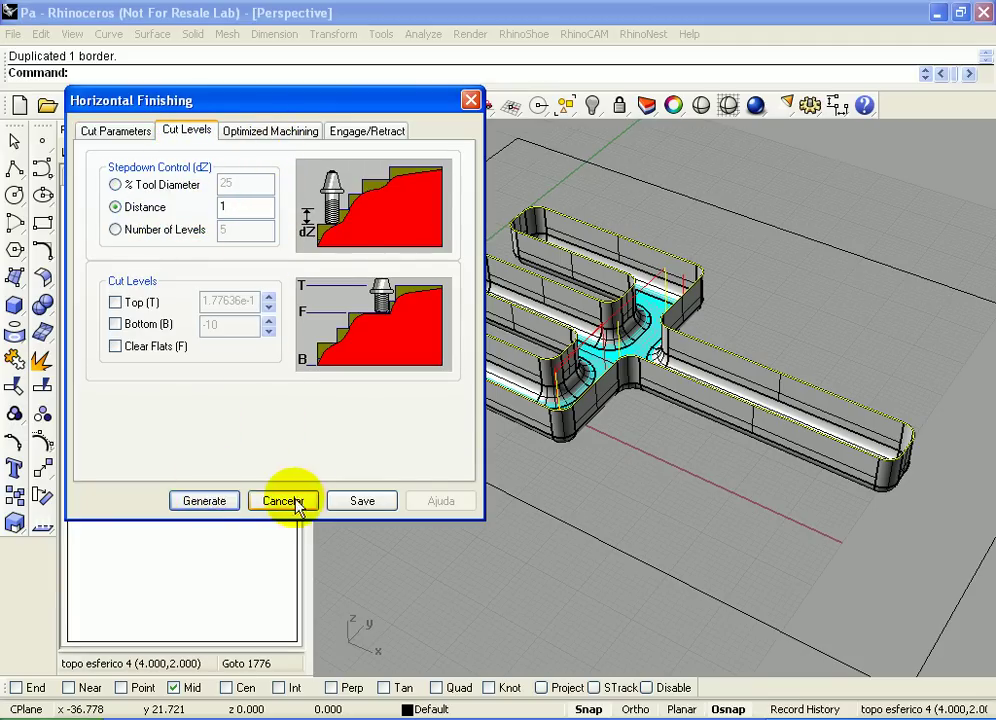
click(204, 502)
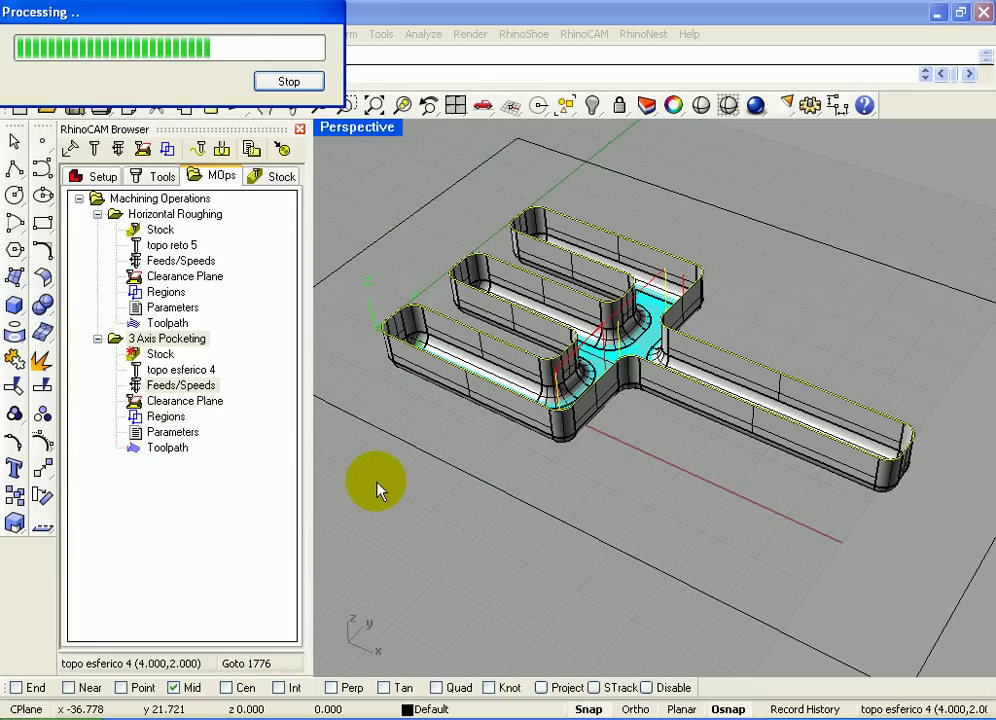
Step: Orbit and zoom the Perspective view to inspect the first finishing toolpath
mouse_move(456, 433)
right_down()
mouse_move(373, 467)
mouse_move(430, 440)
right_up()
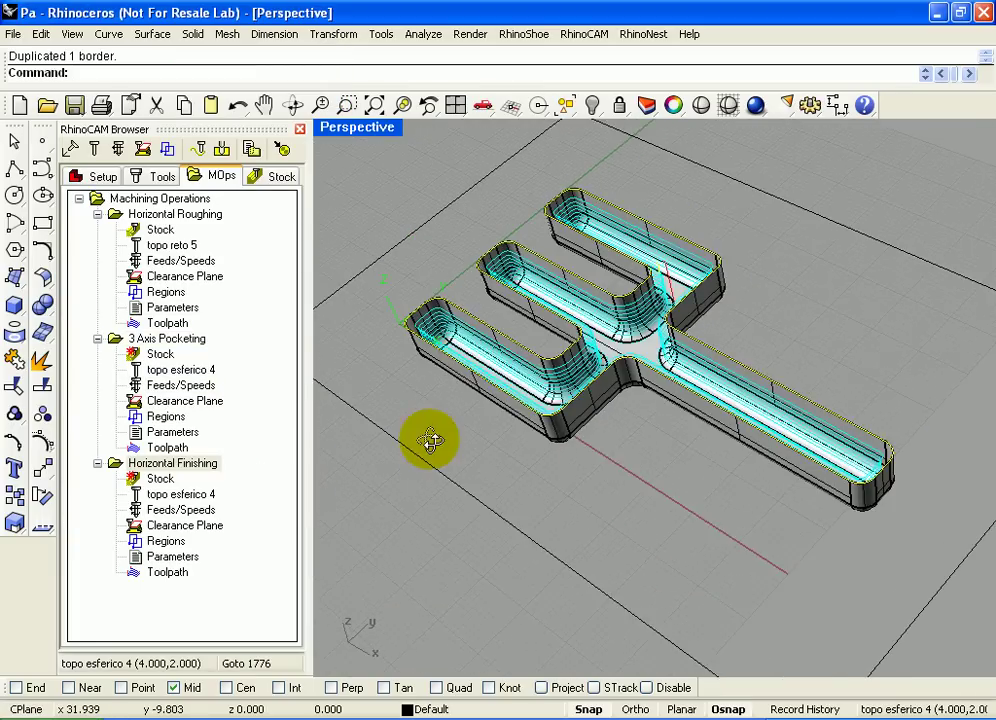
scroll(507, 244, up, 3)
scroll(482, 267, up, 3)
scroll(407, 318, up, 3)
scroll(407, 318, up, 2)
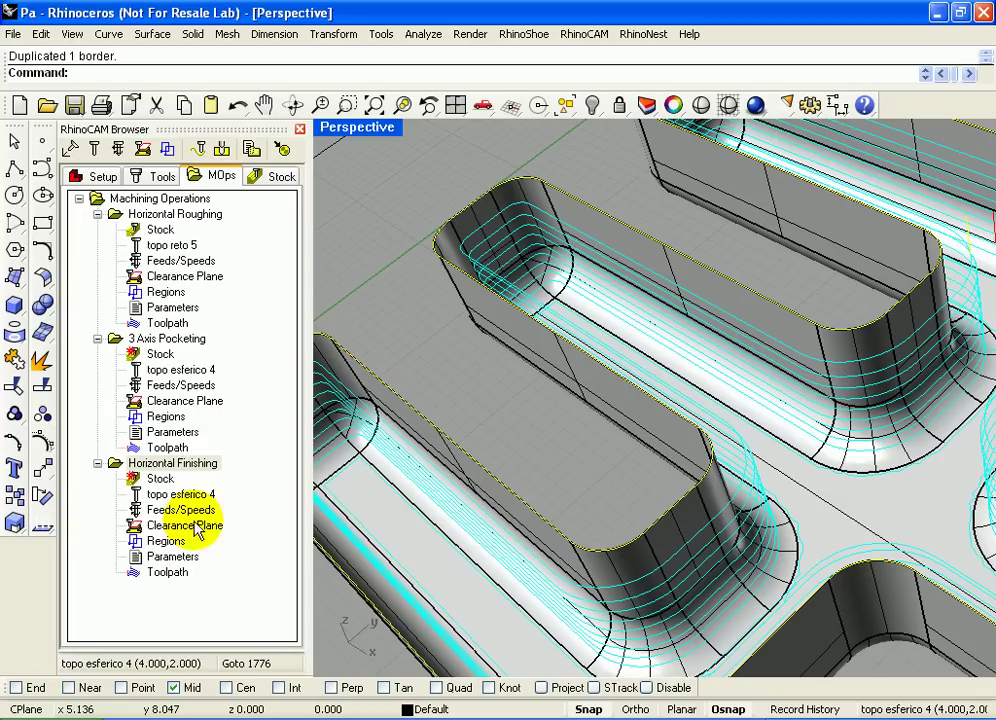
Step: Regenerate Horizontal Finishing with a .25 stepdown and view the dense contour passes
double_click(172, 556)
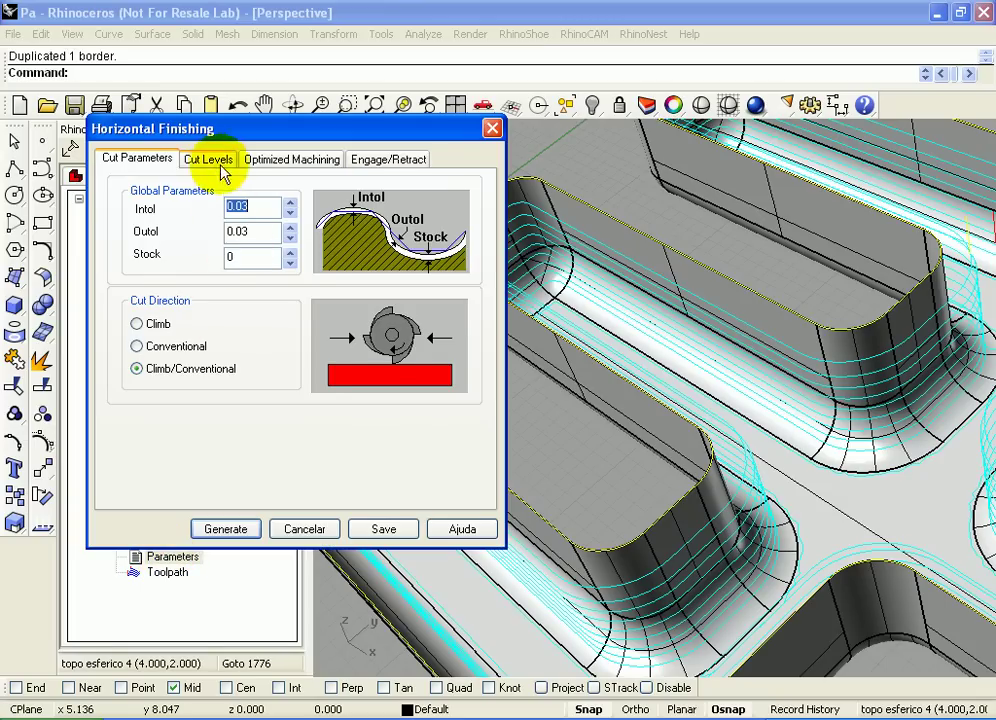
click(222, 170)
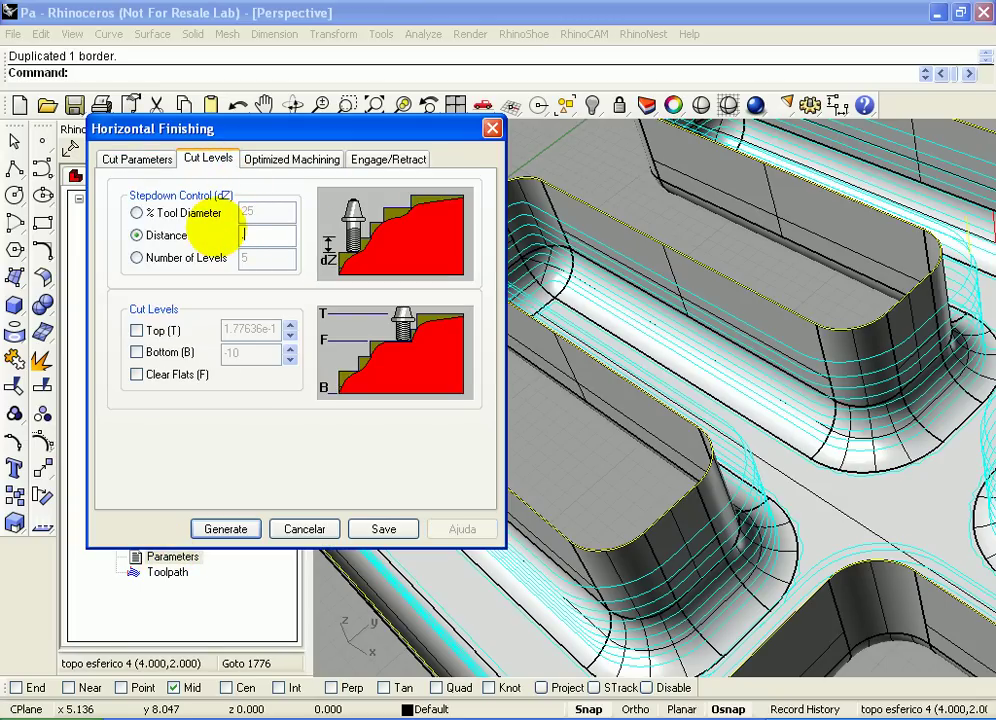
text(.25)
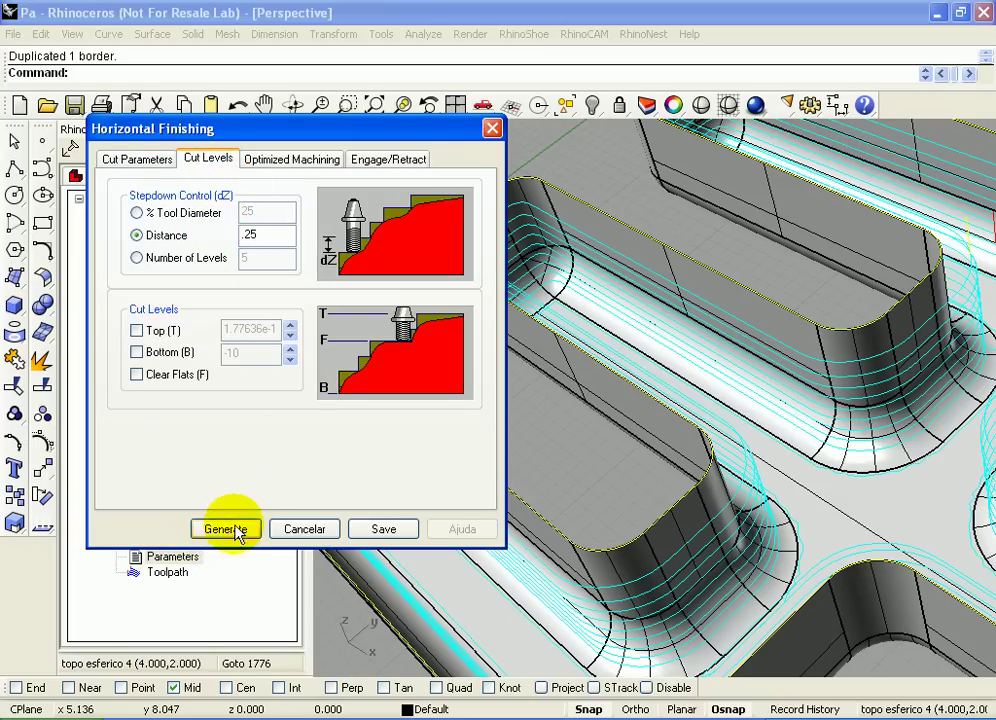
click(225, 529)
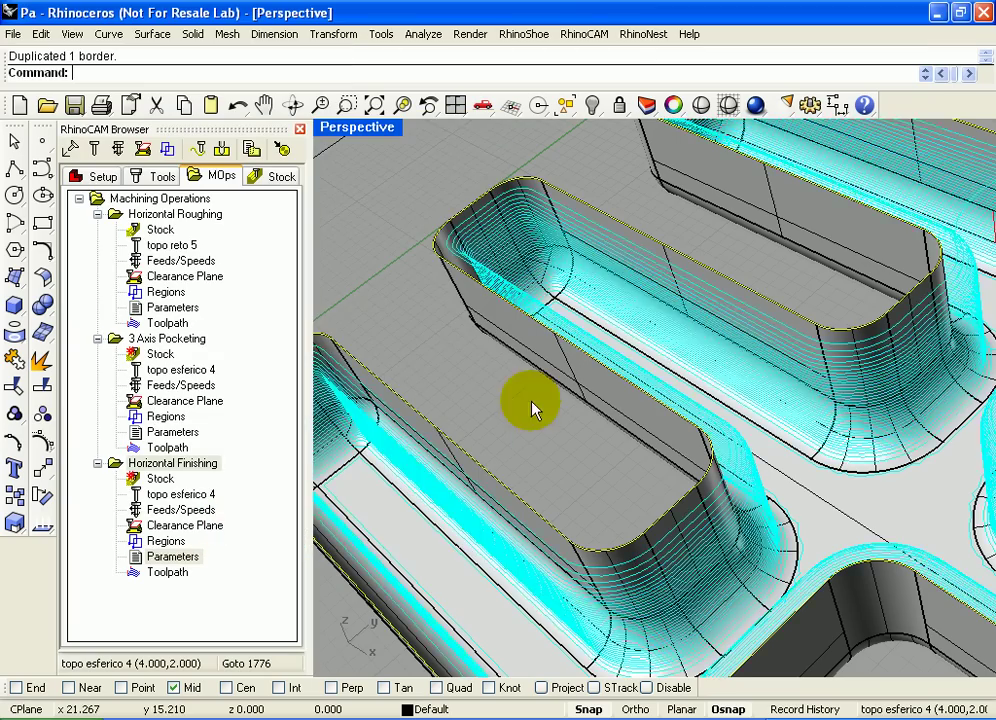
right_drag(528, 400, 562, 383)
scroll(562, 390, down, 3)
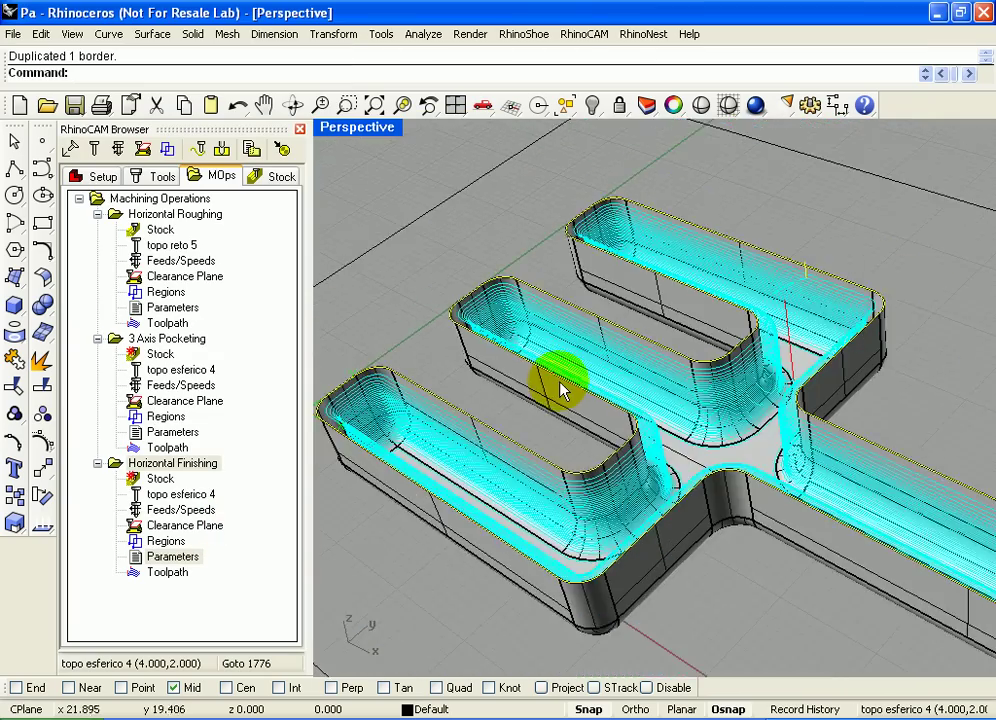
scroll(562, 390, down, 2)
Step: Collapse the operation branches and move Horizontal Finishing above 3 Axis Pocketing
click(97, 338)
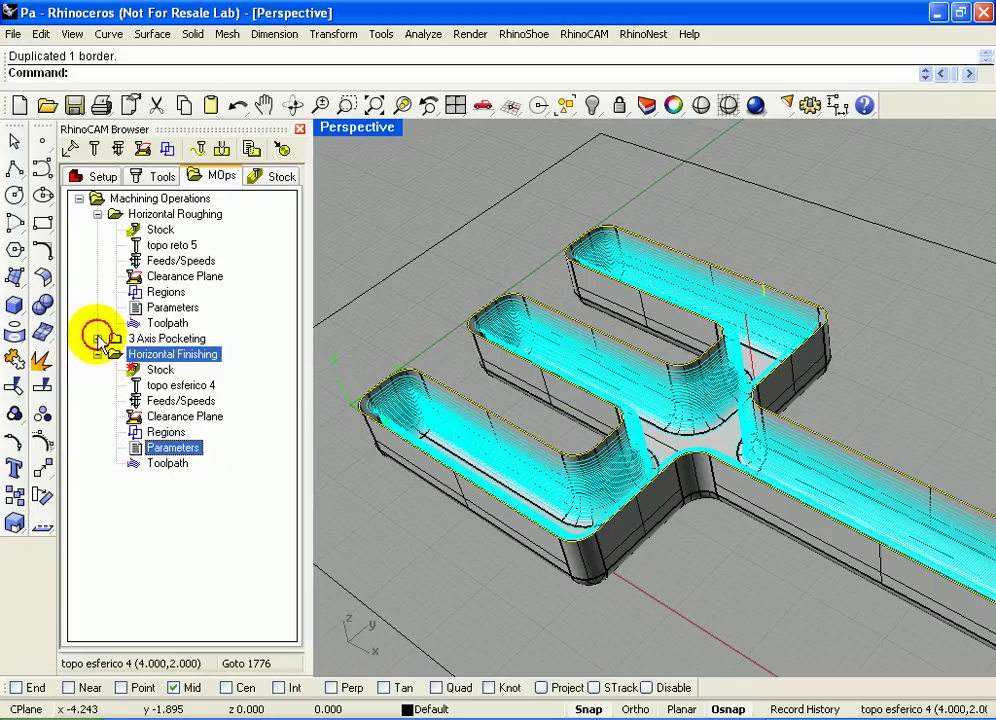
click(97, 214)
click(98, 246)
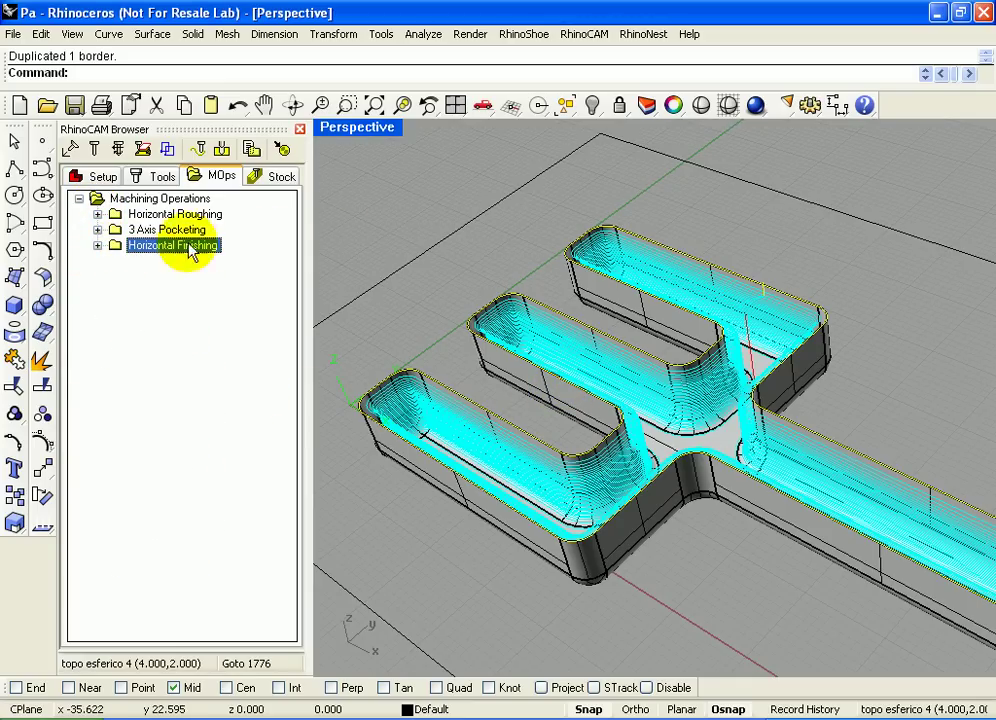
drag(118, 253, 140, 230)
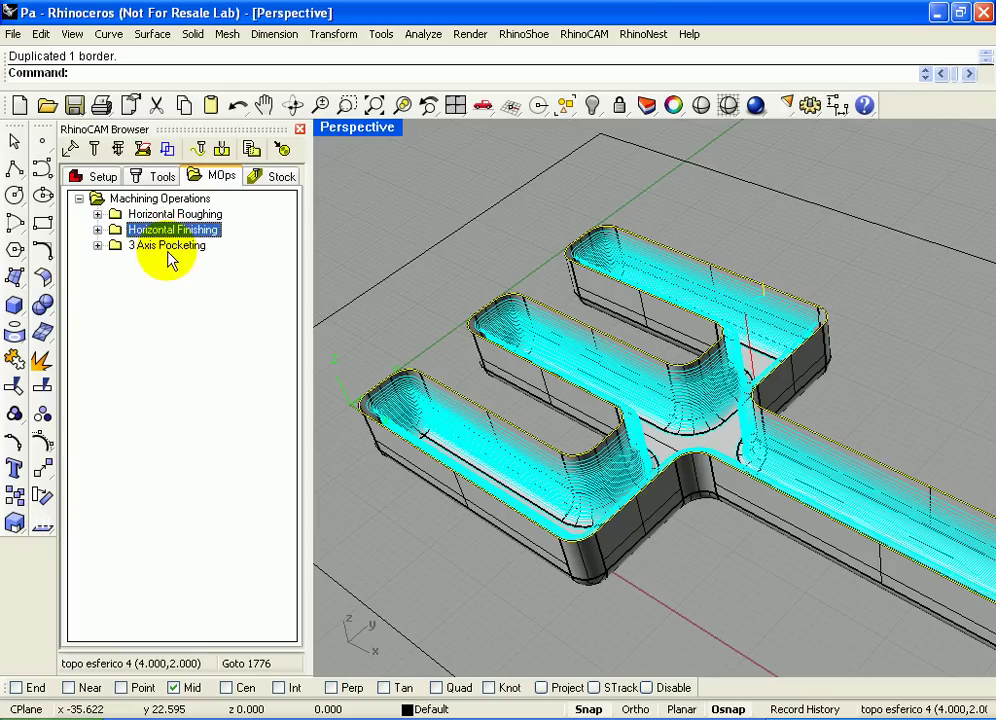
Step: Display the roughing, finishing and pocketing toolpaths, then switch to the Stock simulation view
click(171, 215)
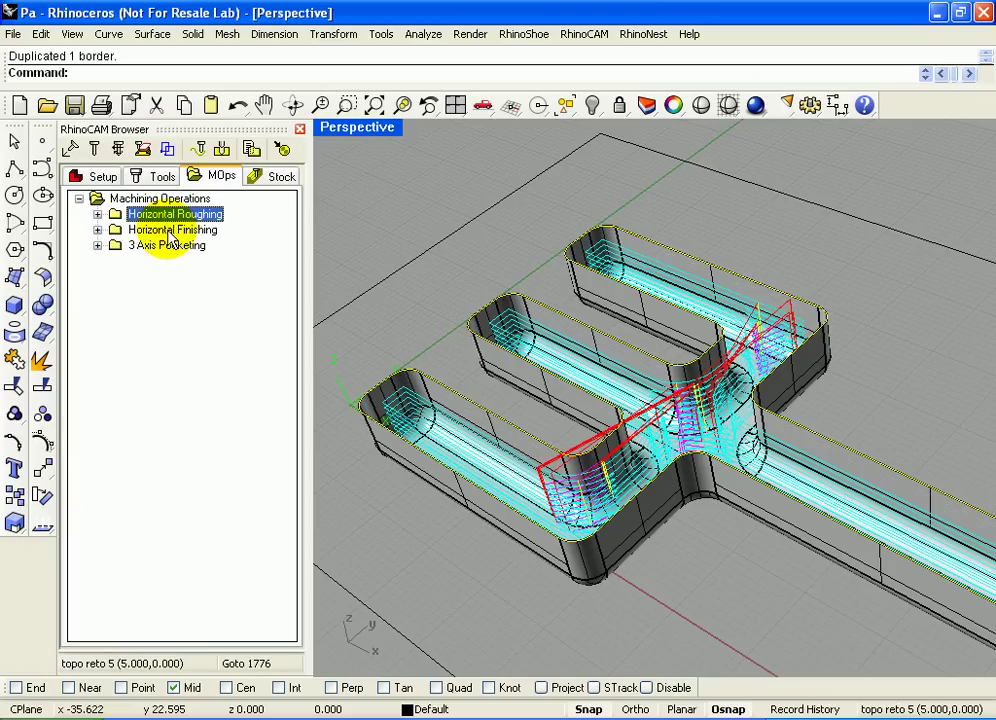
click(171, 230)
click(167, 248)
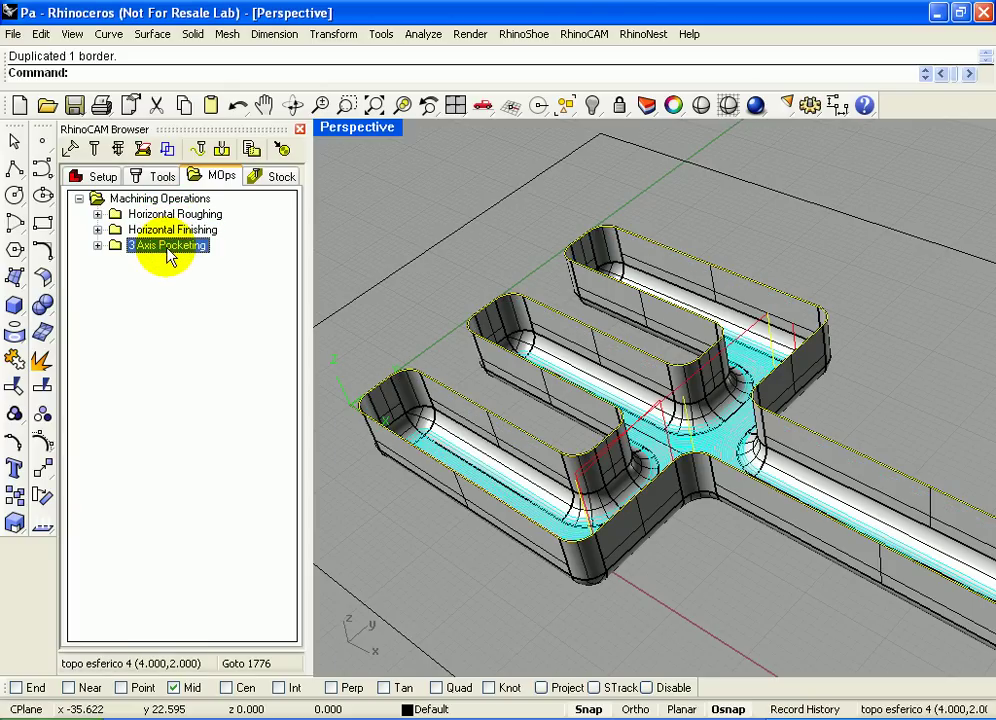
click(258, 188)
Step: Select Horizontal Roughing in the Stock tab and orient the view to show the whole block
click(173, 231)
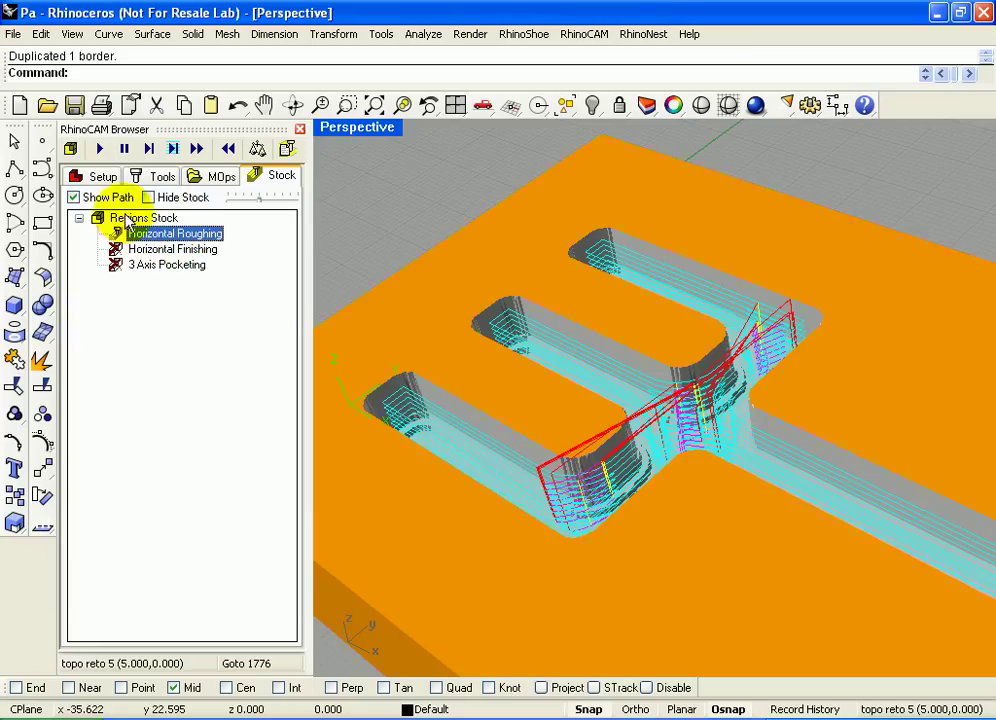
right_drag(540, 337, 528, 293)
scroll(533, 311, down, 3)
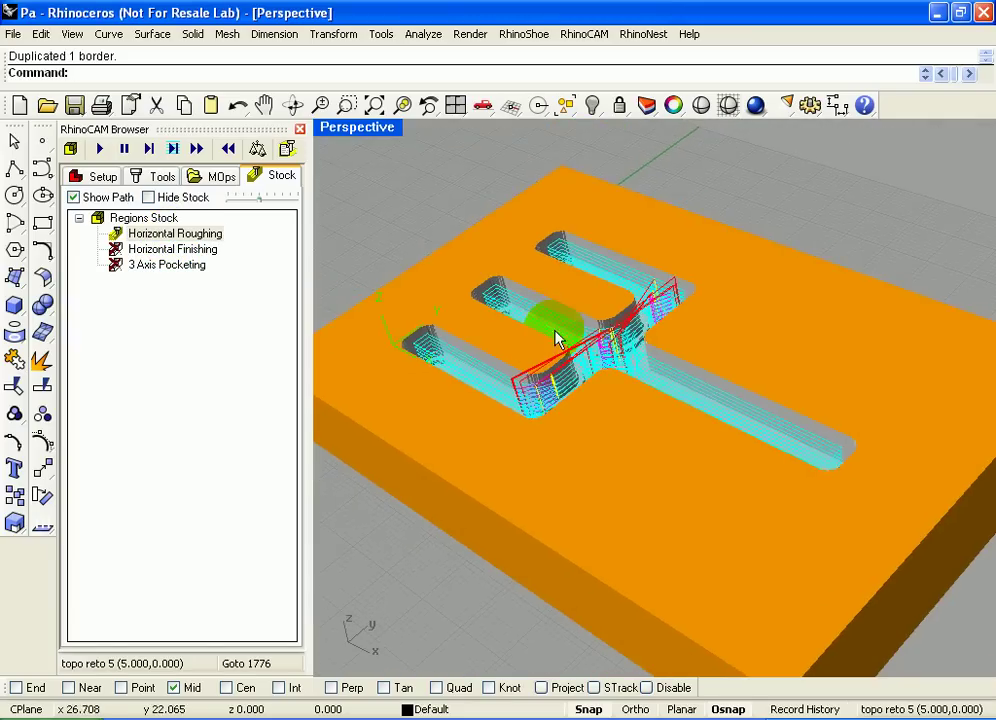
right_drag(551, 337, 573, 358)
Step: Simulate the Horizontal Finishing cut at reduced speed while orbiting and zooming to watch
click(150, 249)
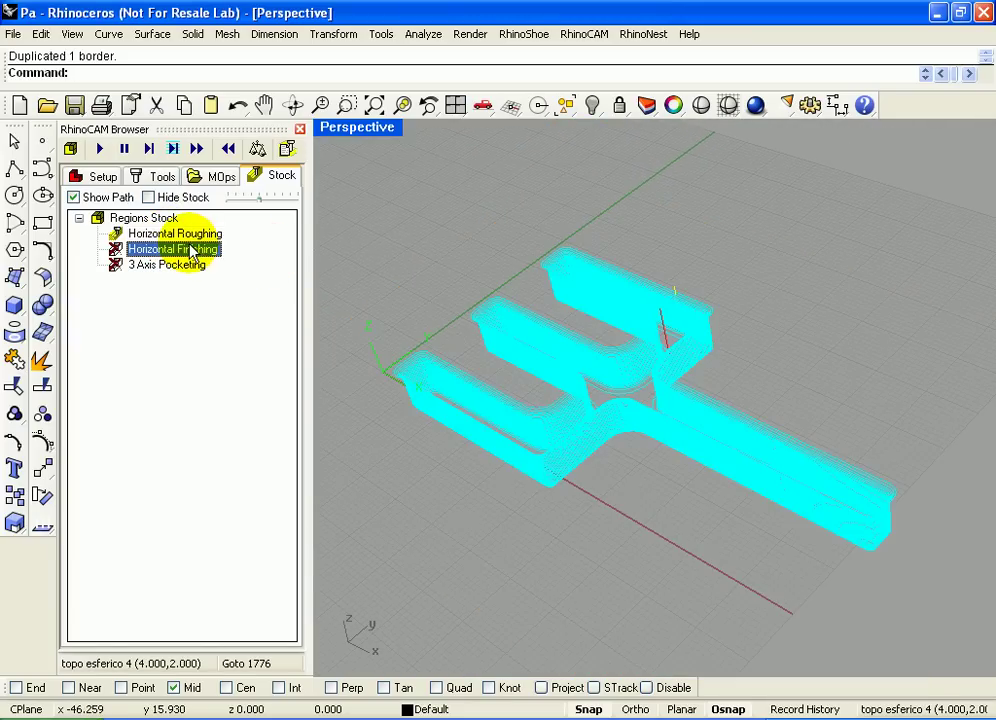
click(99, 148)
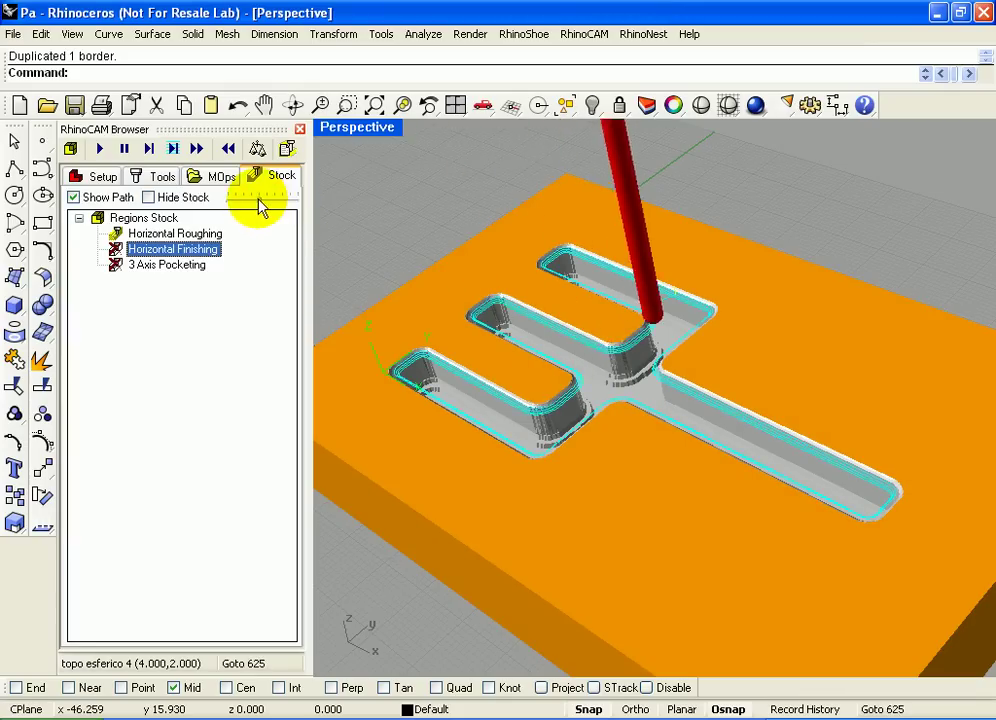
drag(258, 198, 226, 198)
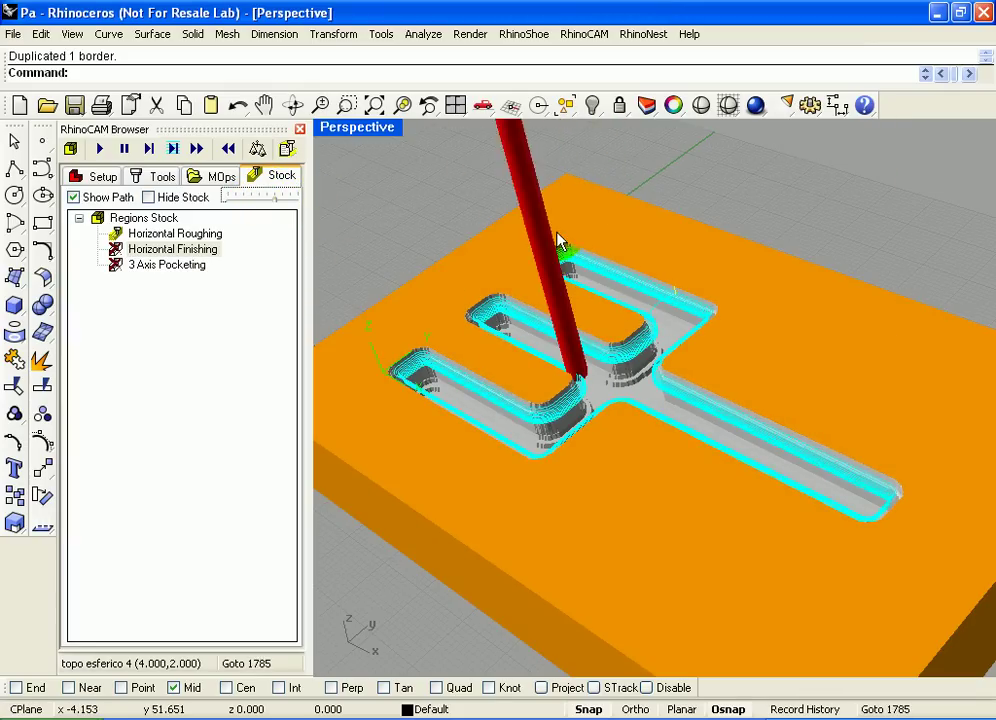
scroll(568, 283, down, 3)
right_drag(568, 283, 560, 428)
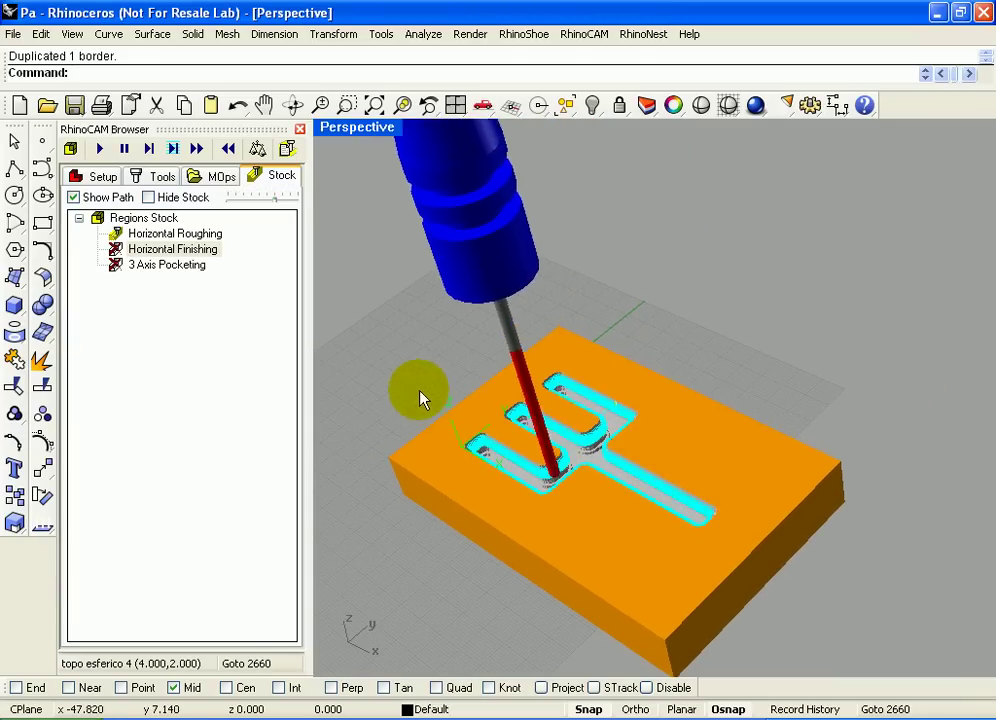
scroll(492, 432, up, 3)
mouse_move(516, 407)
shift+right_down()
mouse_move(540, 325)
mouse_move(574, 351)
mouse_move(518, 325)
shift+right_up()
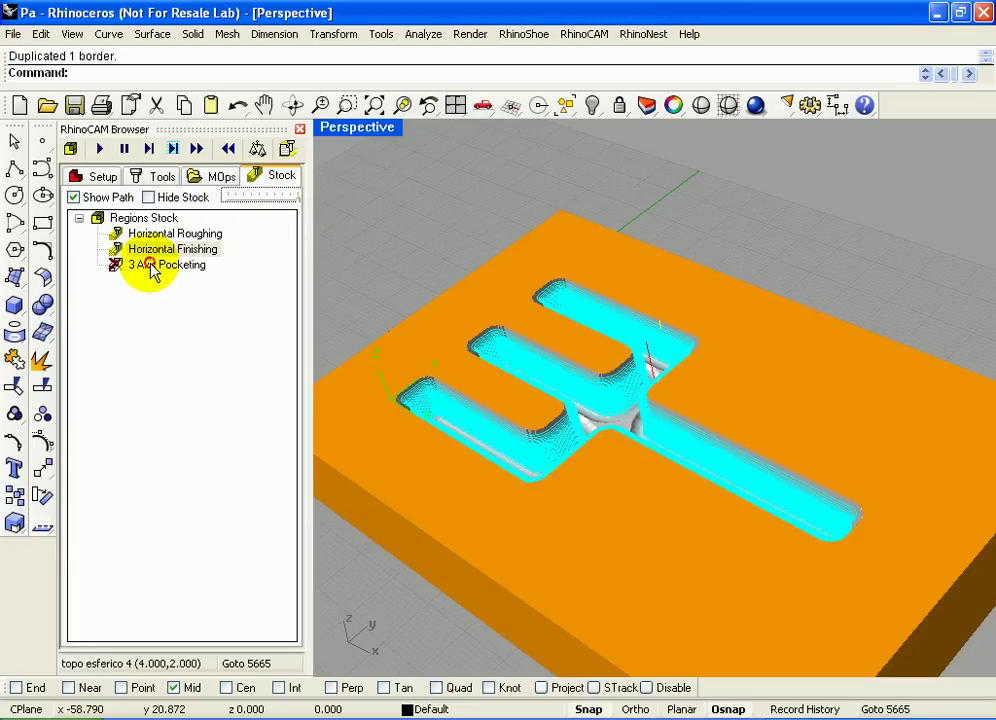
Step: Simulate the 3 Axis Pocketing cut, then display each of the three toolpaths
click(160, 265)
click(100, 148)
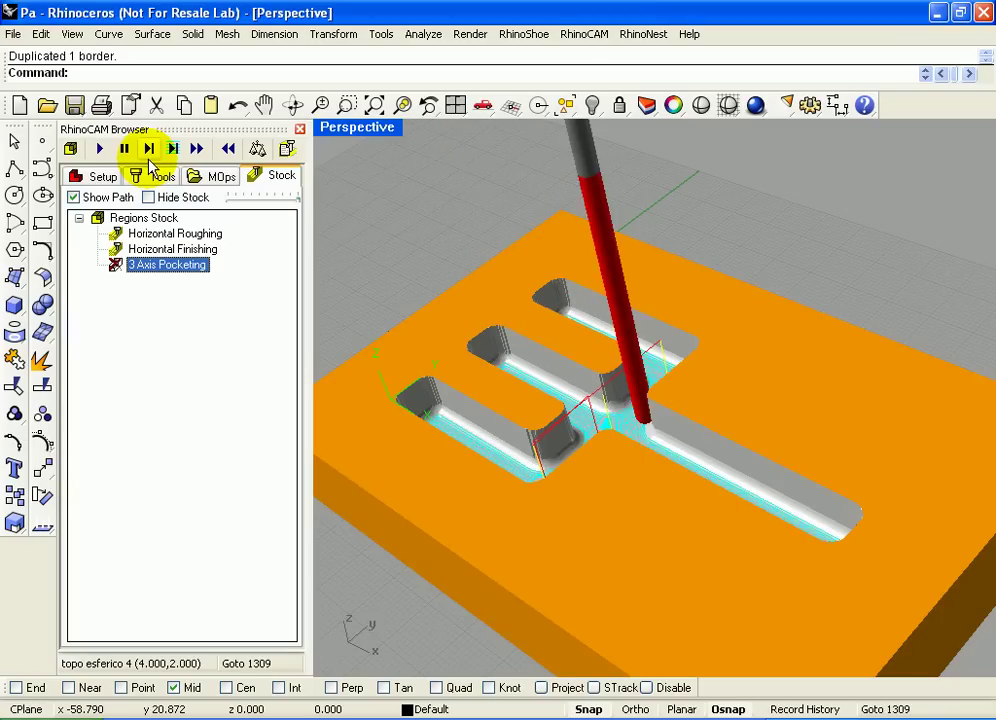
click(160, 235)
click(168, 250)
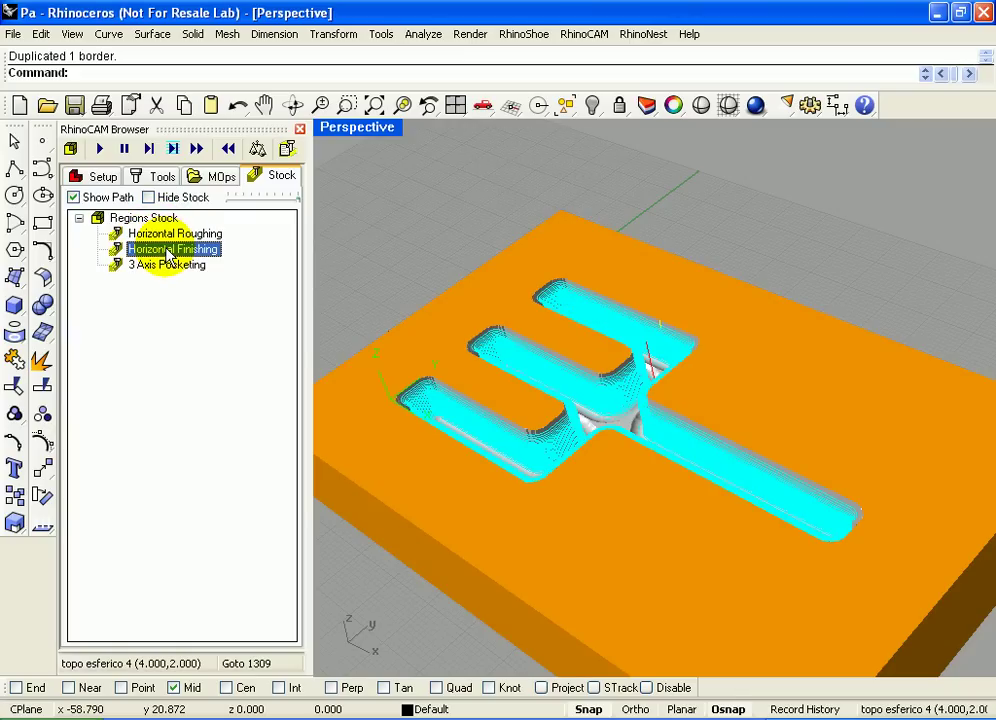
click(168, 267)
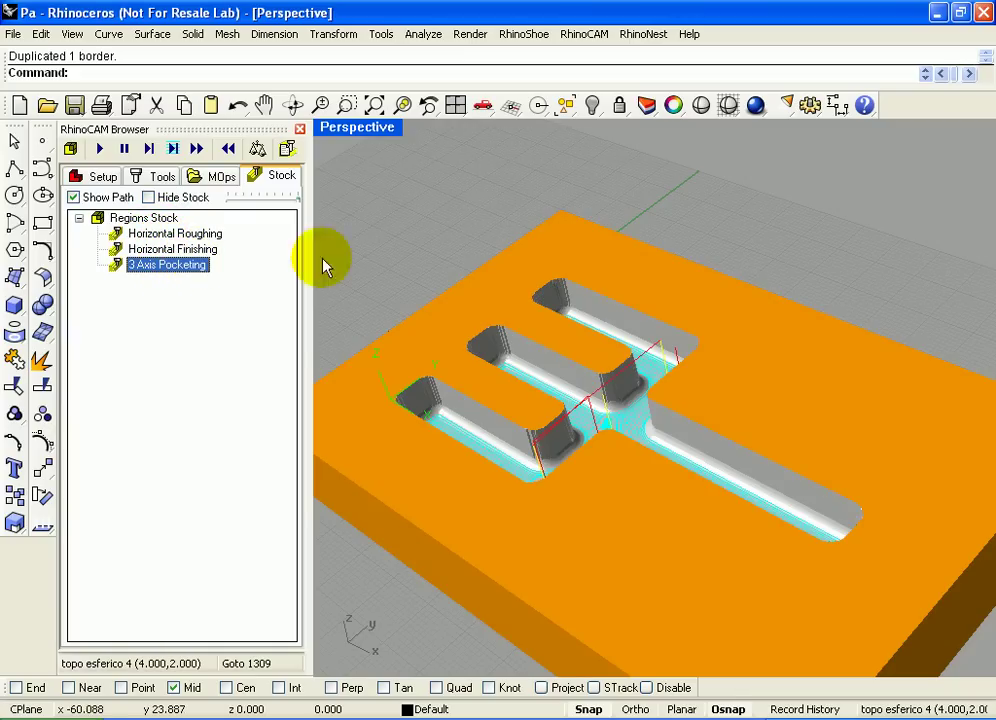
Step: Return to the machining operations list, zoom out, and bring up the RhinoCAM menu
click(210, 180)
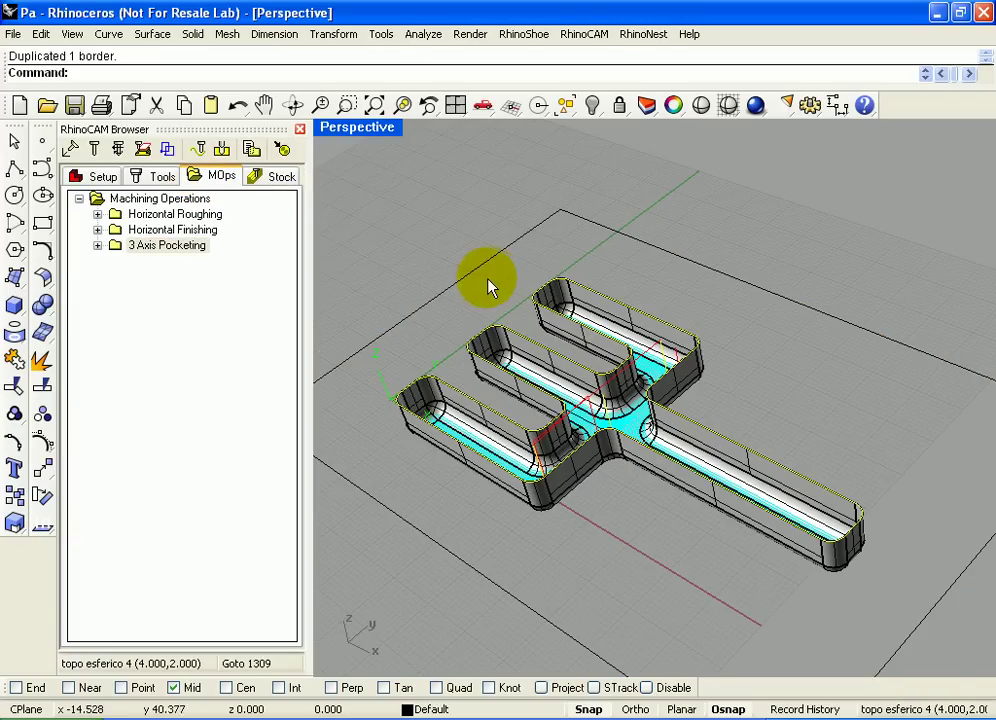
scroll(490, 280, down, 2)
scroll(502, 238, down, 2)
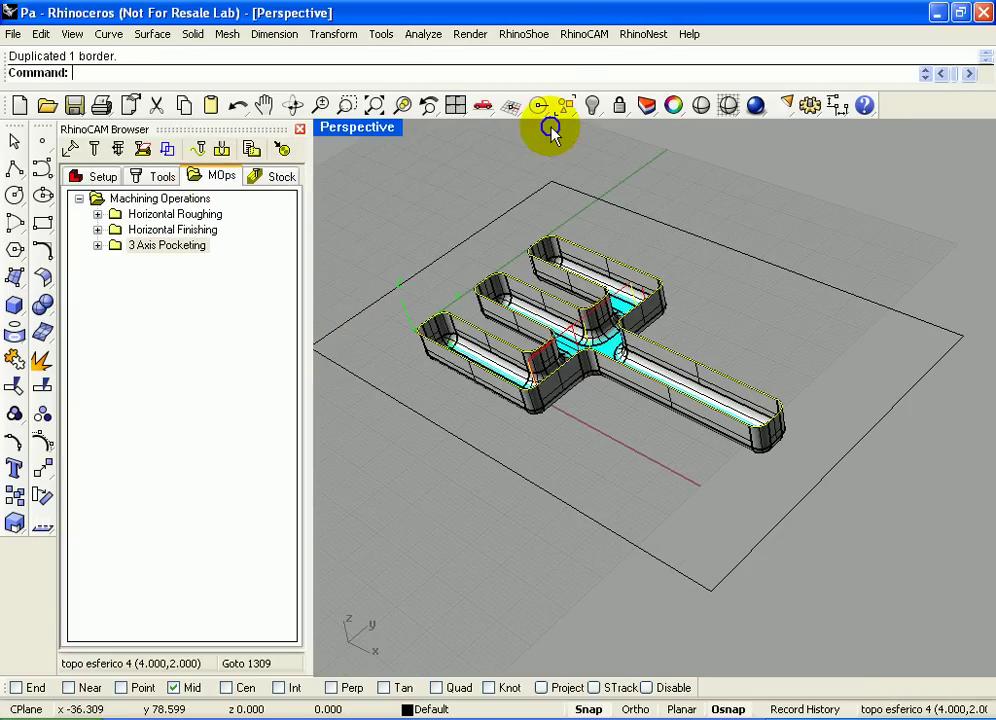
click(588, 38)
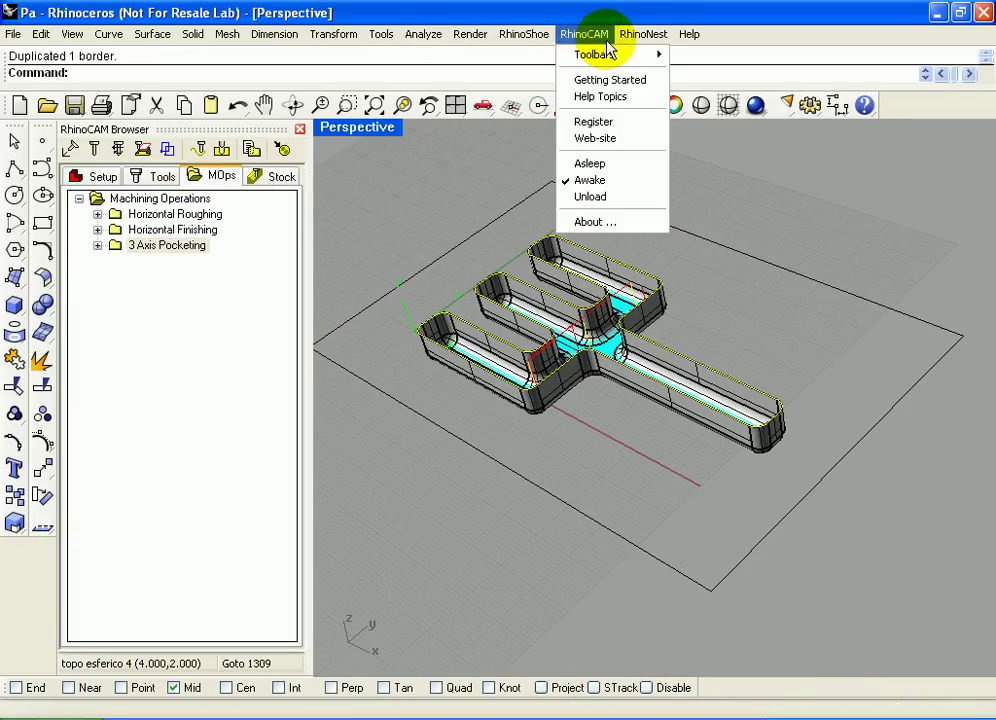